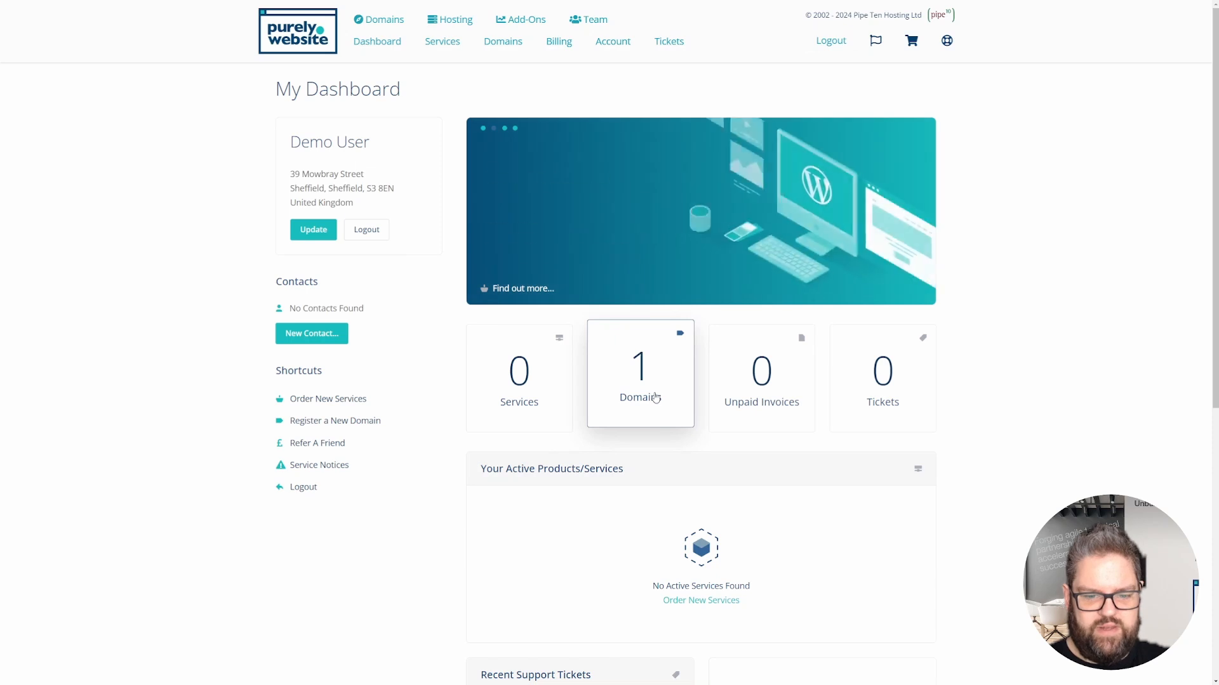
# - Open the nameserver settings of purelydemo.co.uk and review each preset option and the custom nameserver fields without saving
pyautogui.click(654, 369)
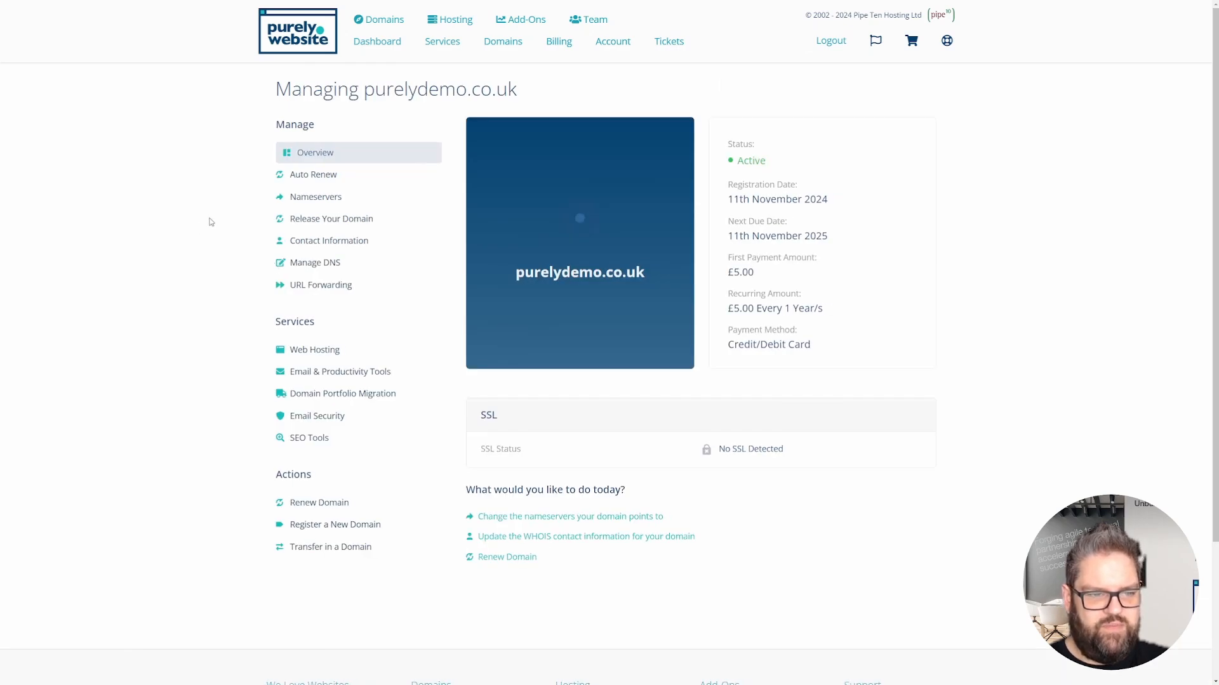
pyautogui.click(346, 202)
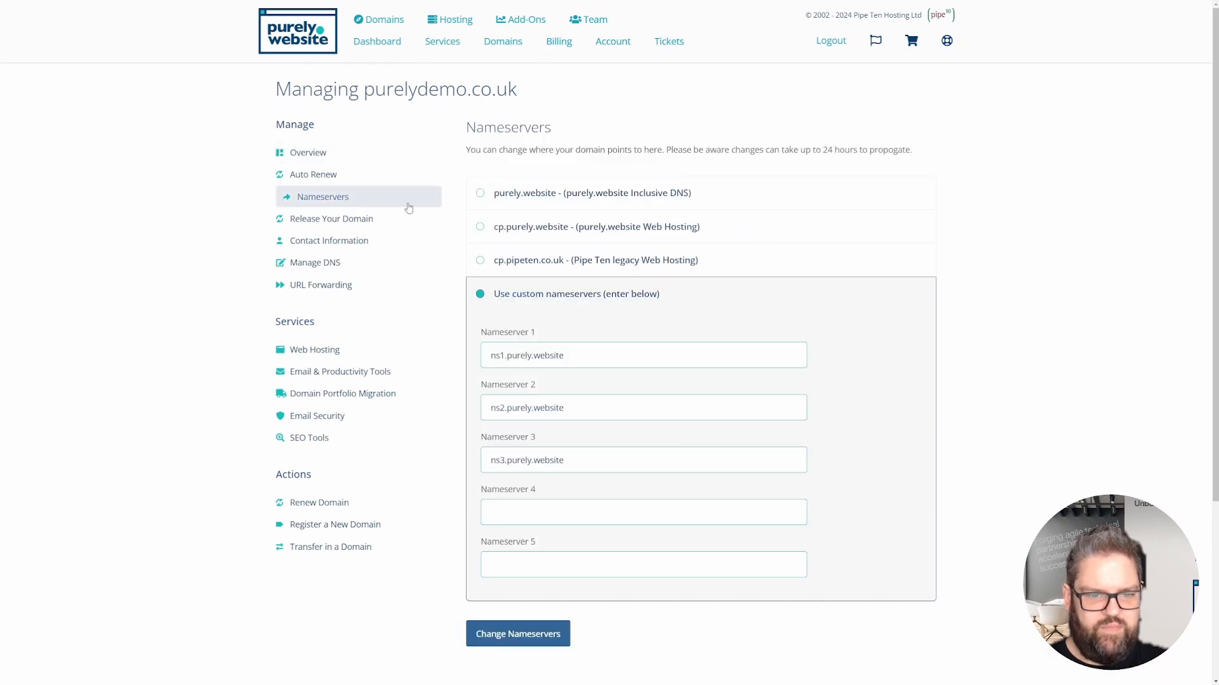
pyautogui.click(684, 201)
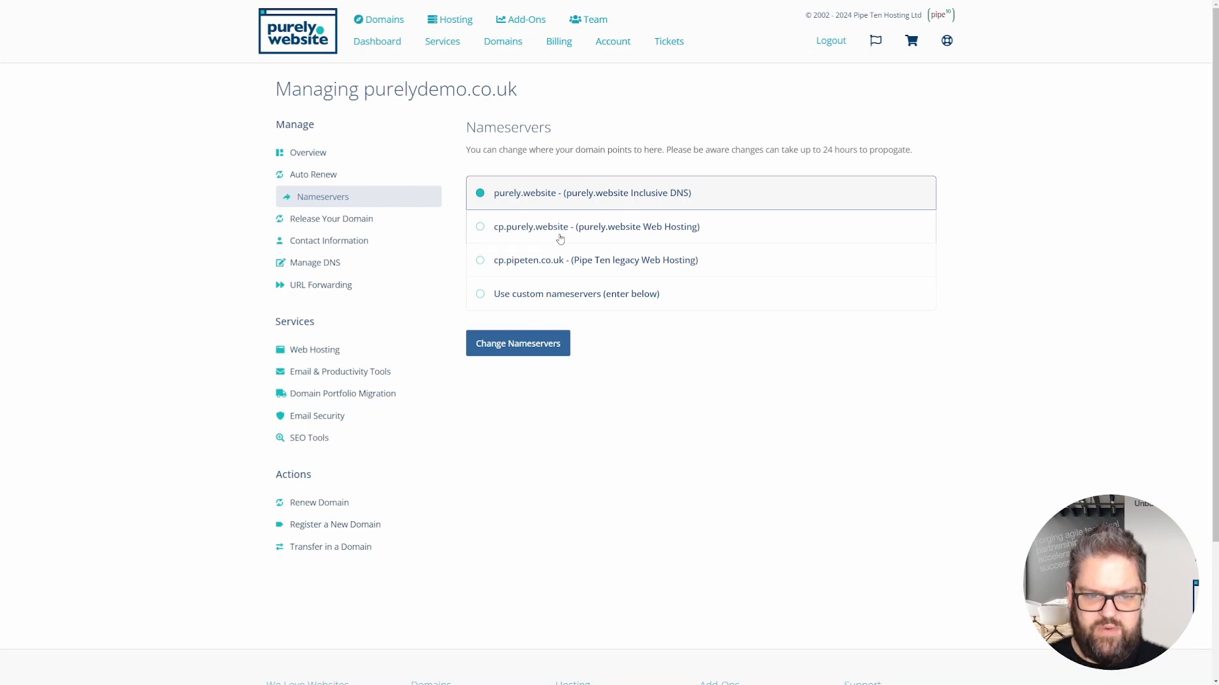
pyautogui.click(658, 231)
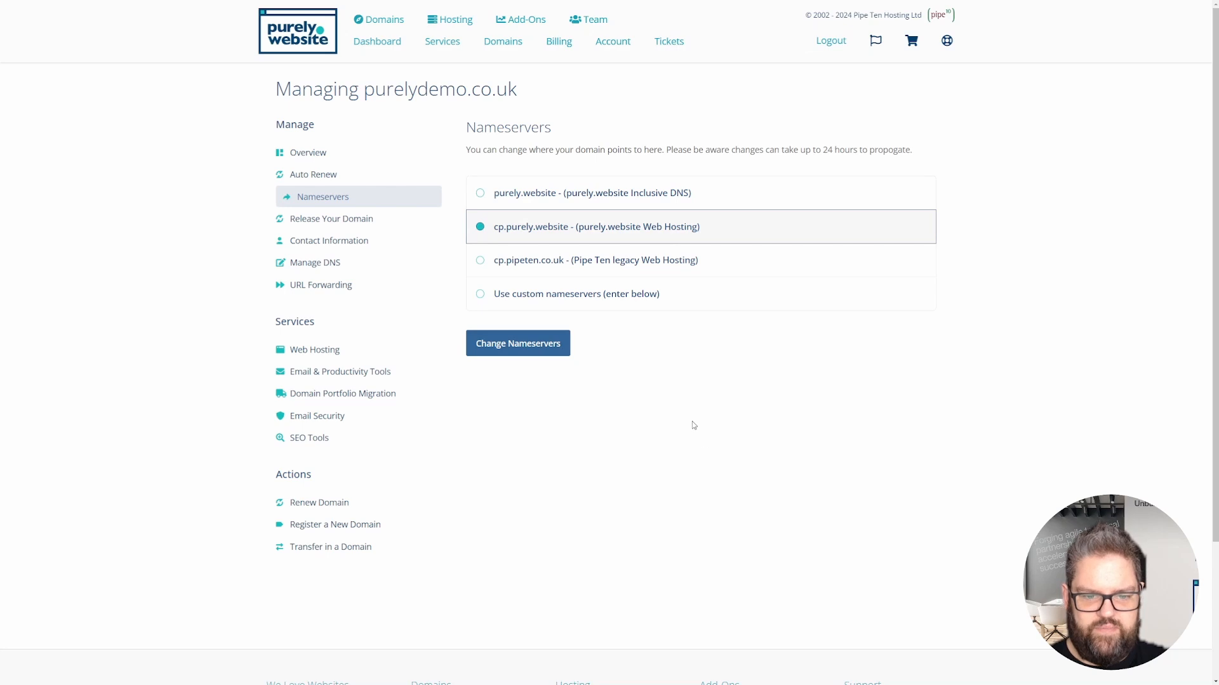
pyautogui.click(714, 263)
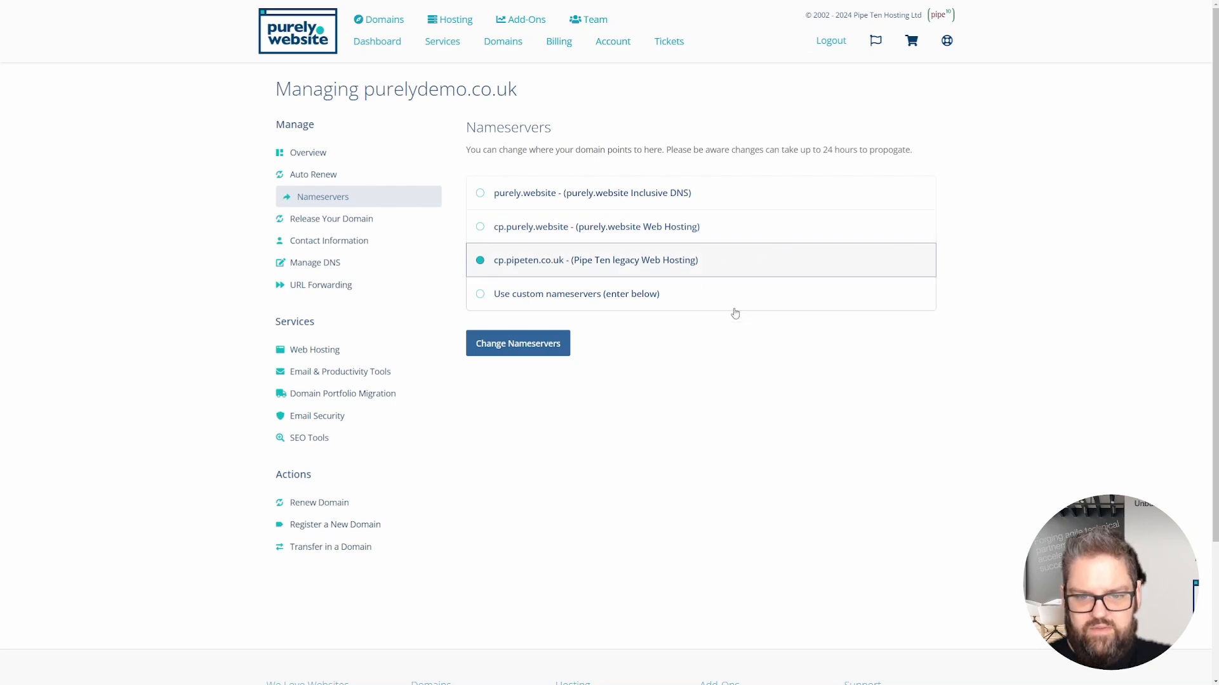
pyautogui.click(513, 301)
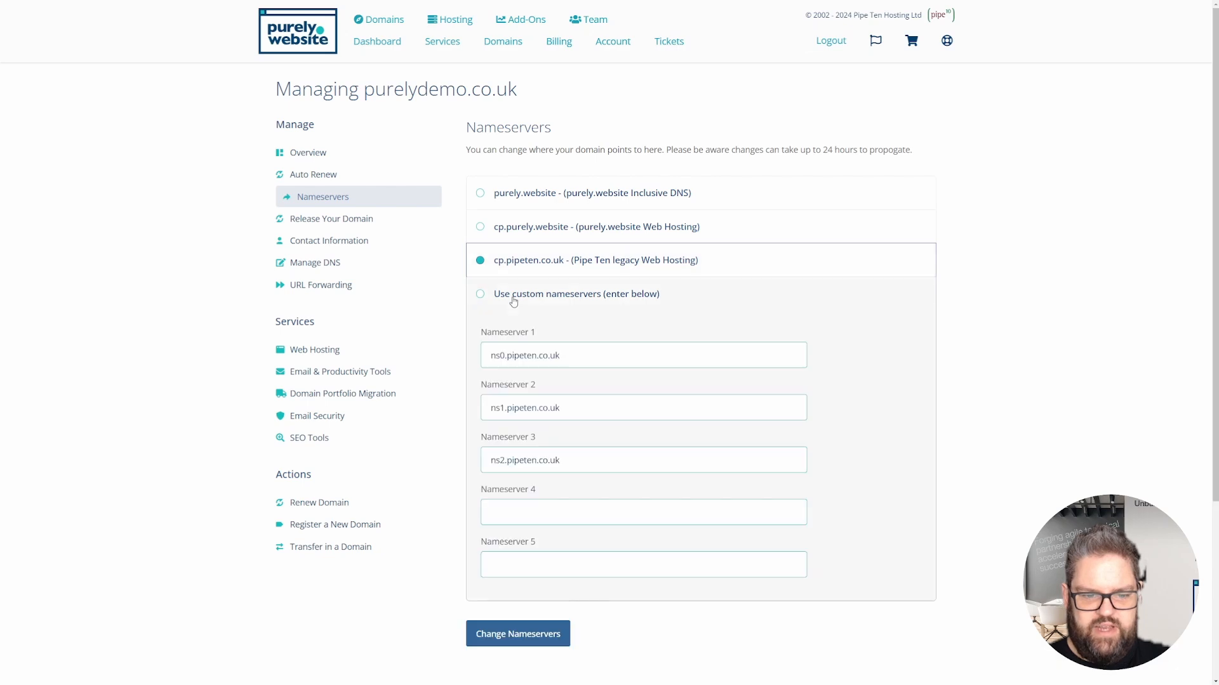
pyautogui.tripleClick(580, 350)
pyautogui.click(541, 465)
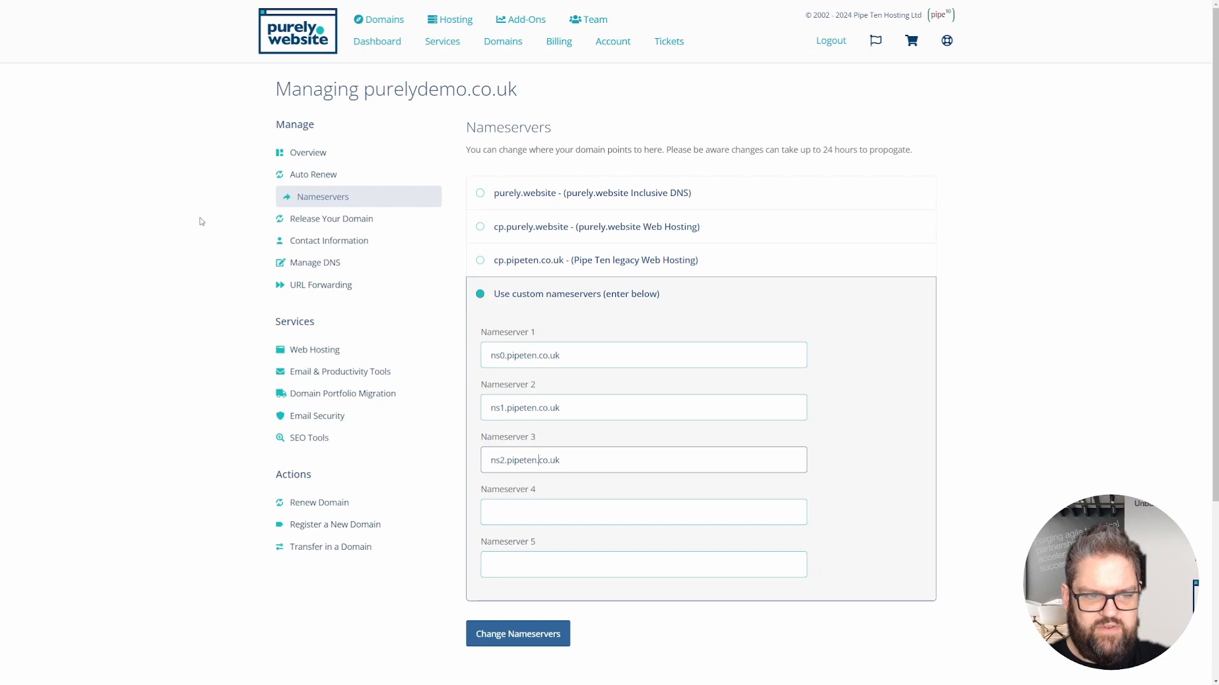
# - Create a DNS zone for the domain and zone name purelydemo.co.uk using the record set External - Google Workspace MX records
pyautogui.click(328, 267)
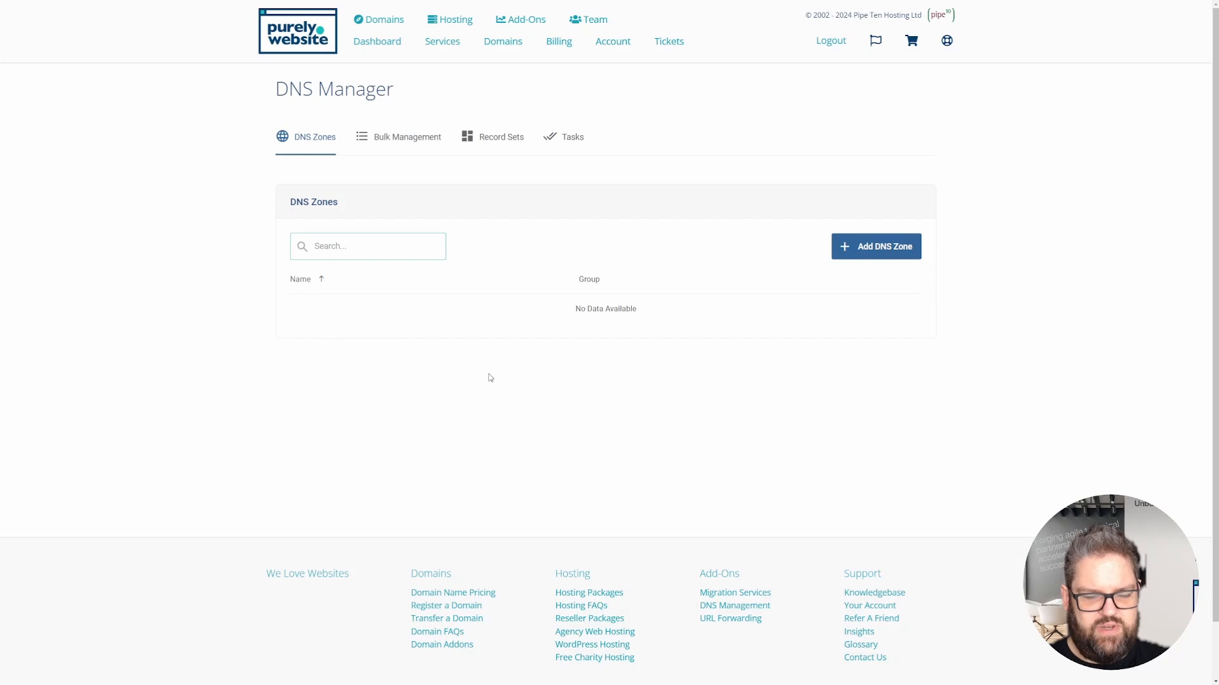
pyautogui.click(848, 254)
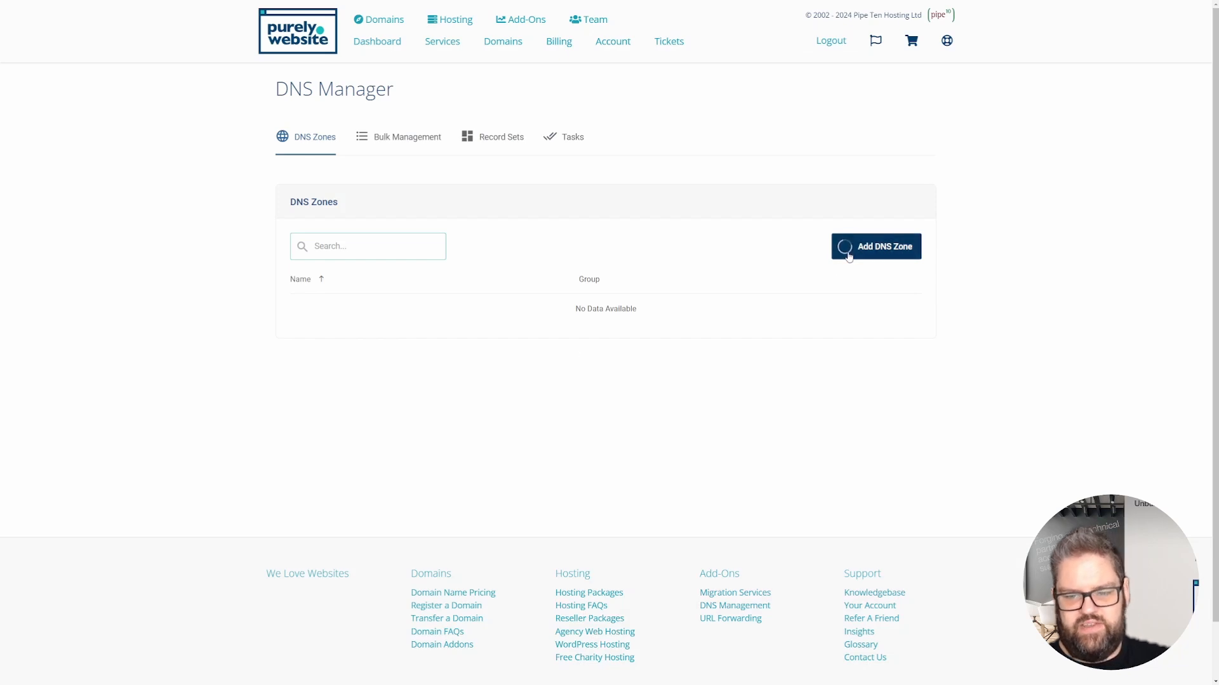
pyautogui.click(546, 292)
pyautogui.click(539, 350)
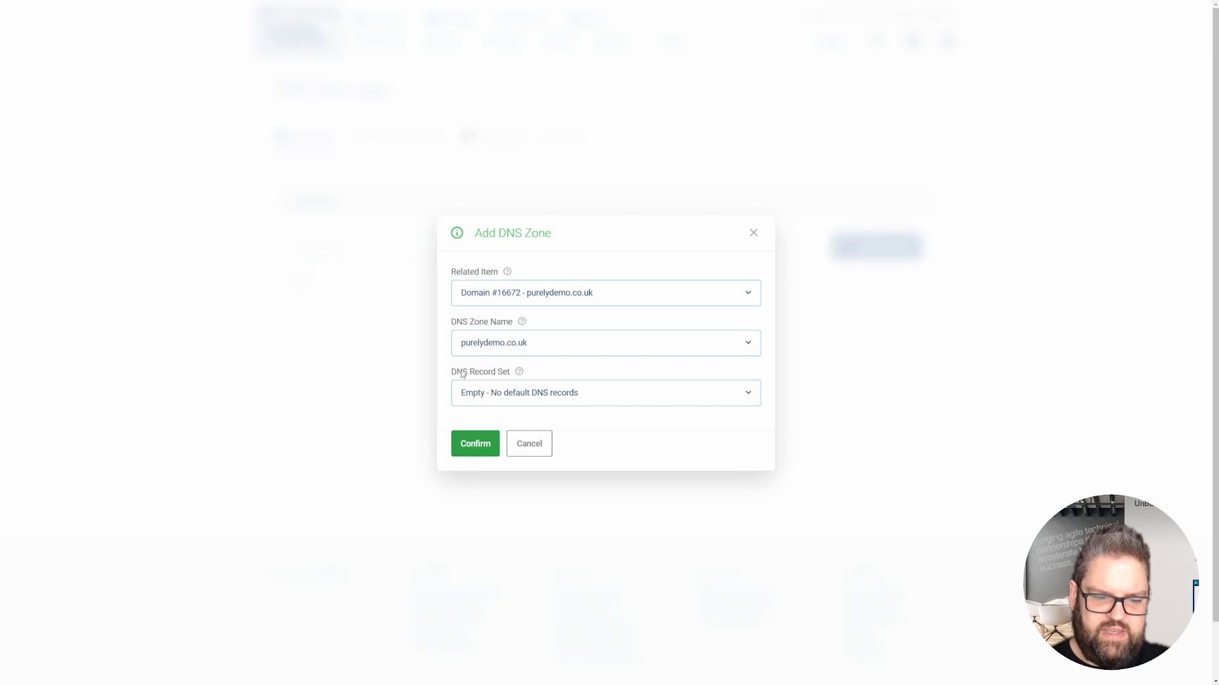
pyautogui.click(606, 398)
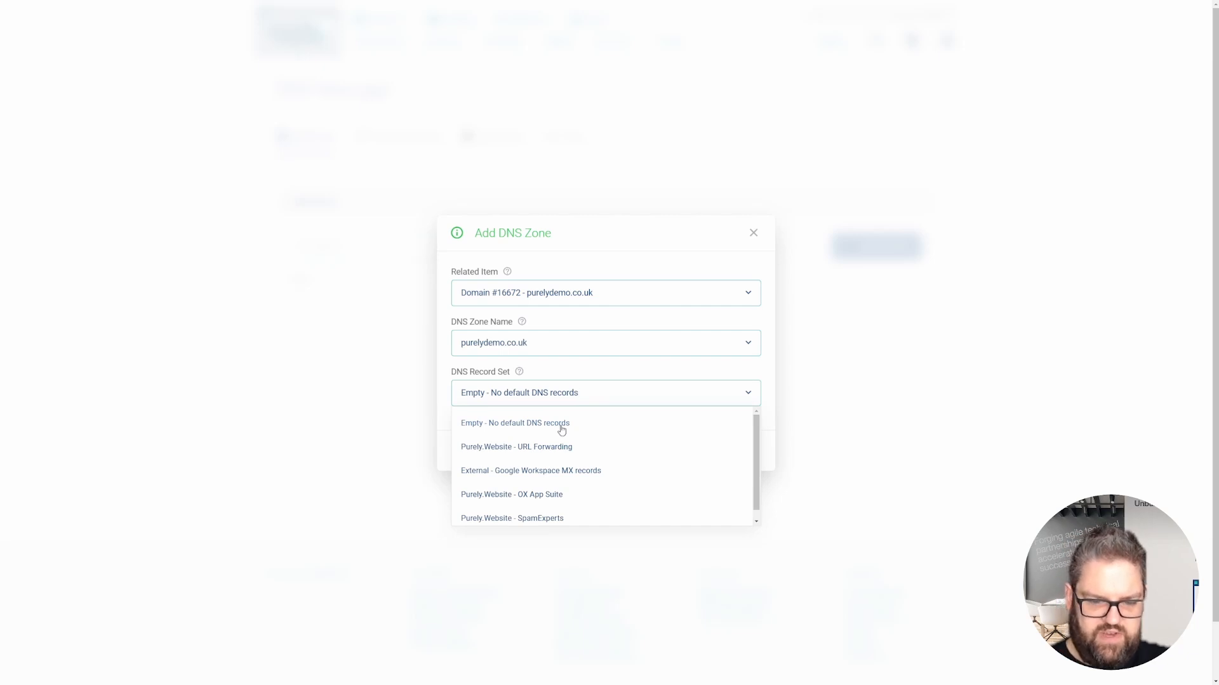
pyautogui.scroll(-1, 759, 440)
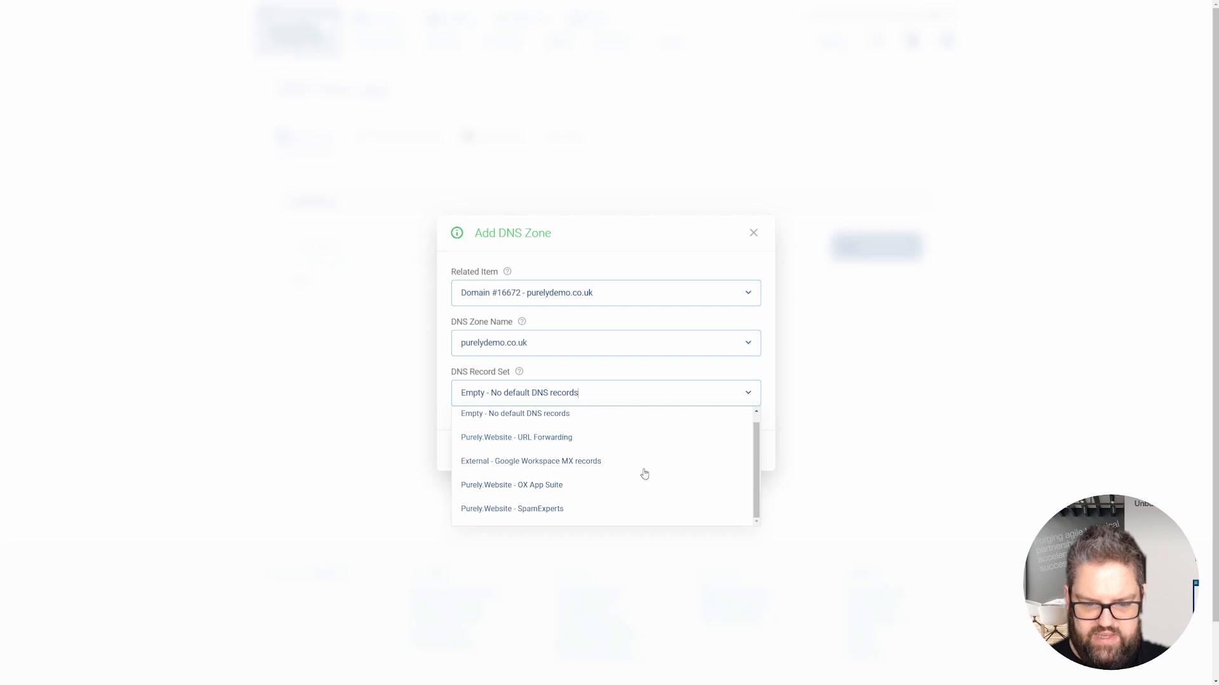
pyautogui.click(592, 470)
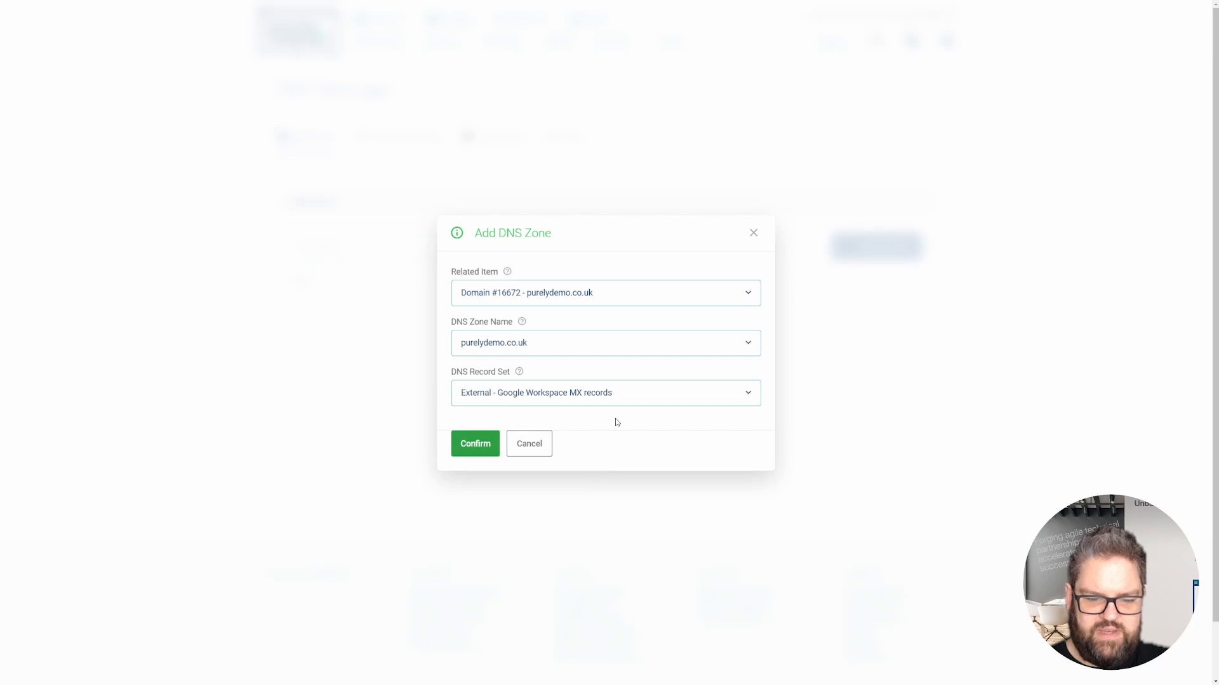
pyautogui.click(622, 397)
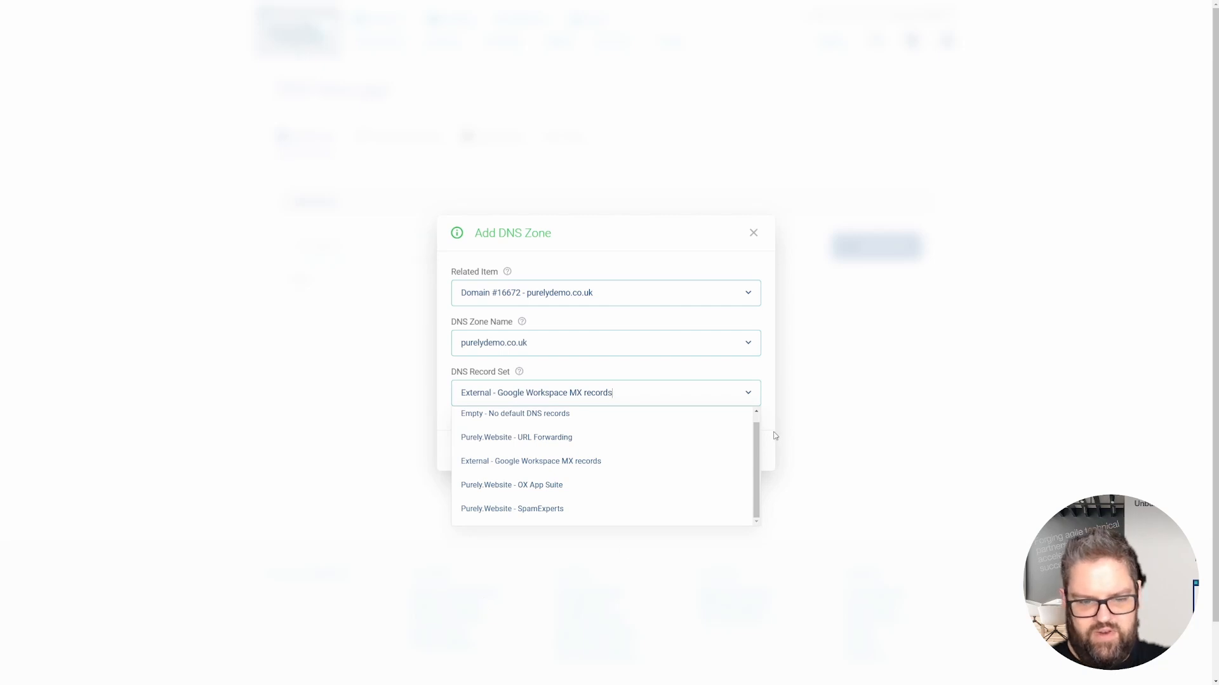
pyautogui.scroll(1, 755, 495)
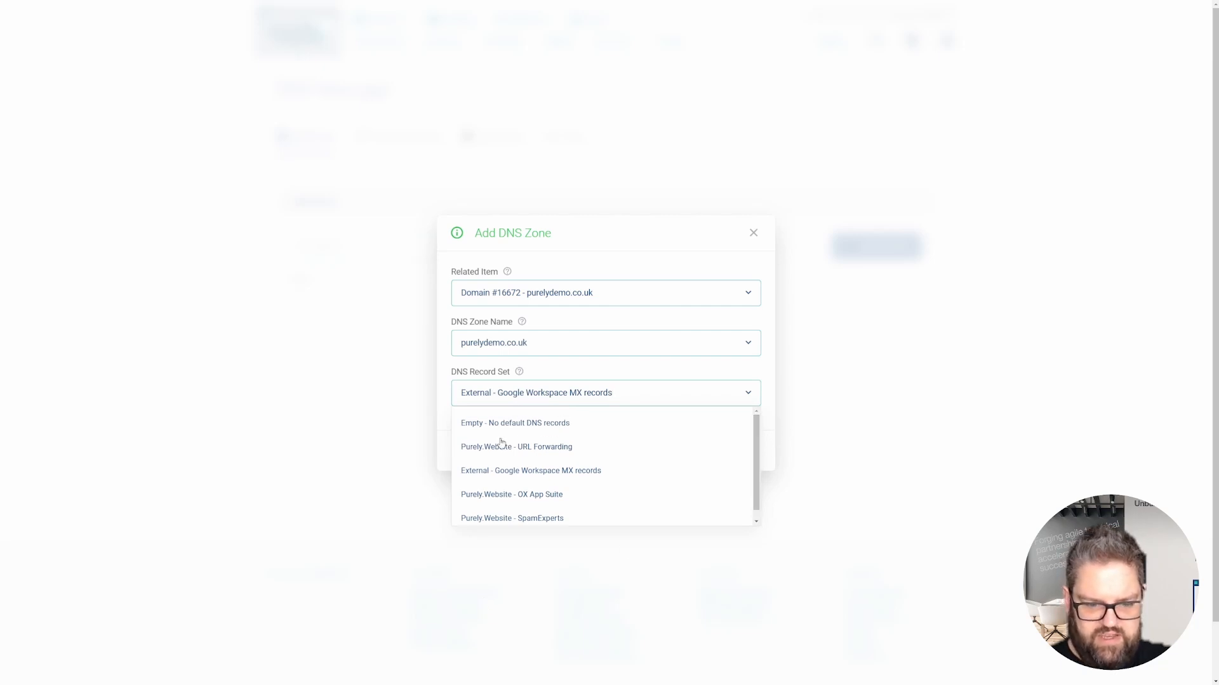
pyautogui.click(574, 473)
pyautogui.click(472, 442)
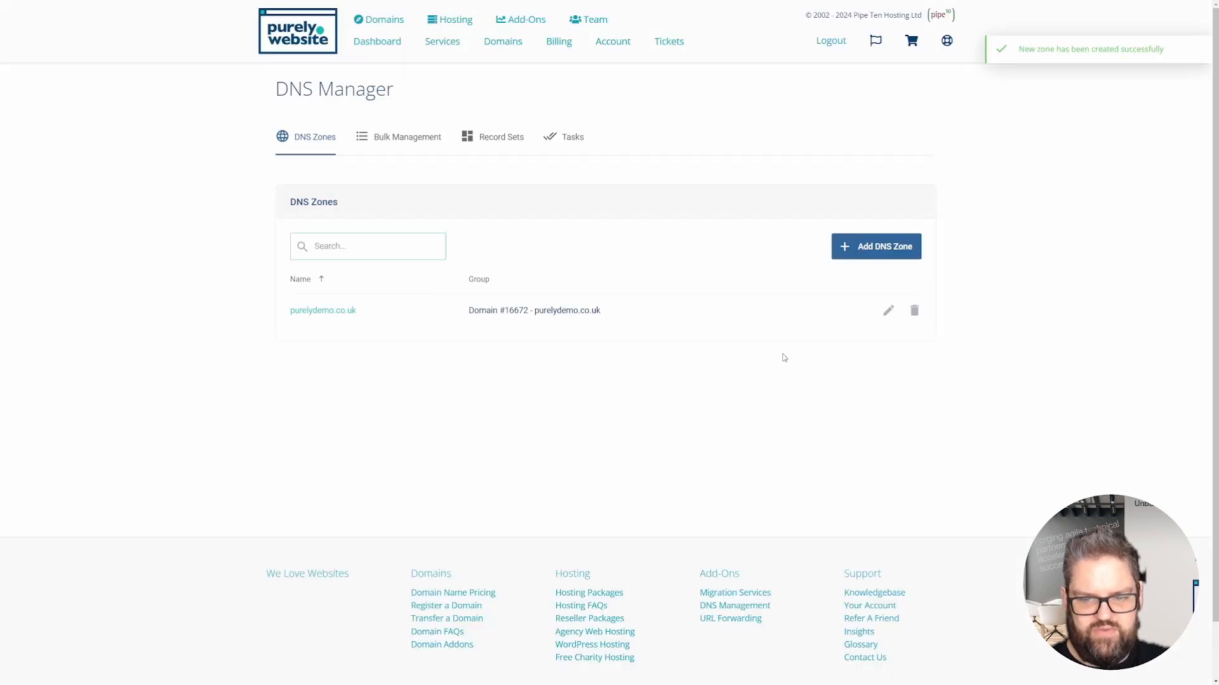
# - Add an A record to the purelydemo.co.uk zone with the name @ and the address 1.1.1.1
pyautogui.click(885, 316)
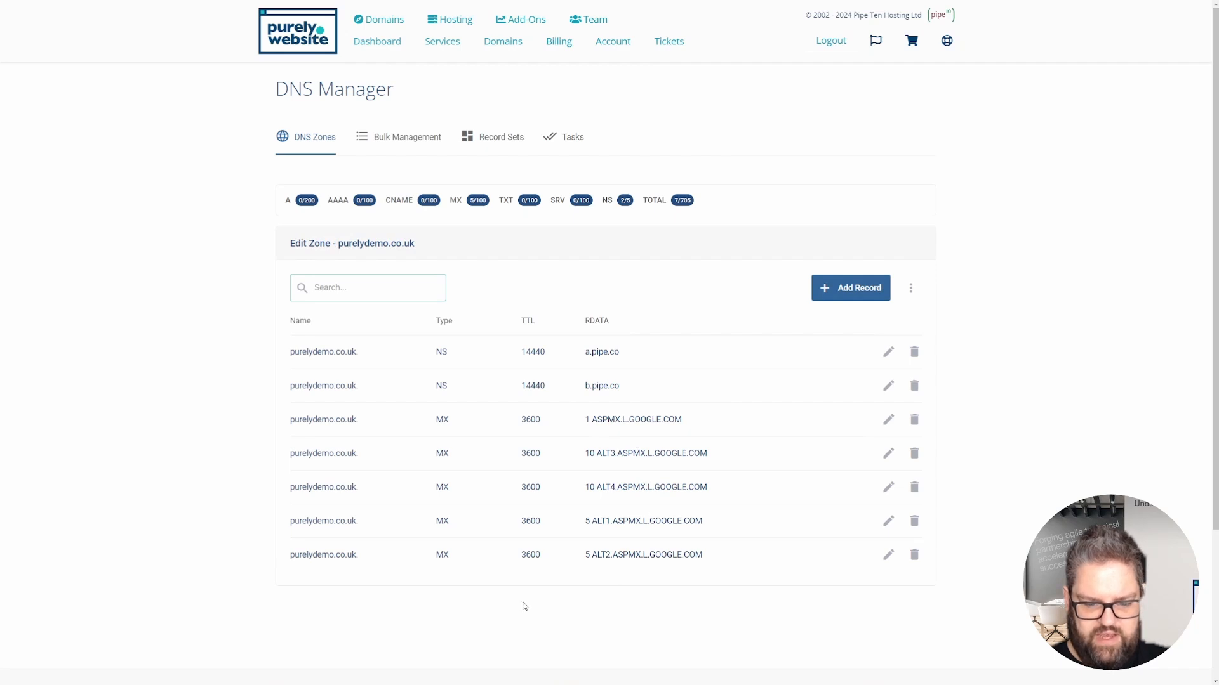
pyautogui.scroll(-1, 524, 600)
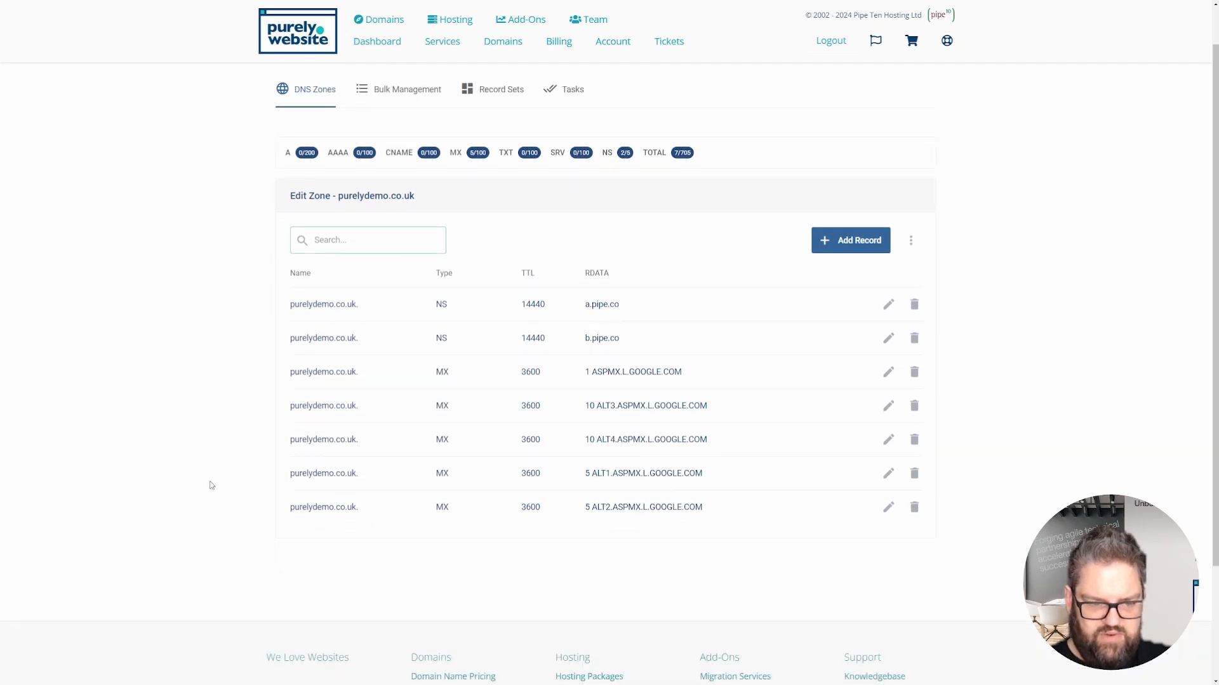
pyautogui.click(867, 248)
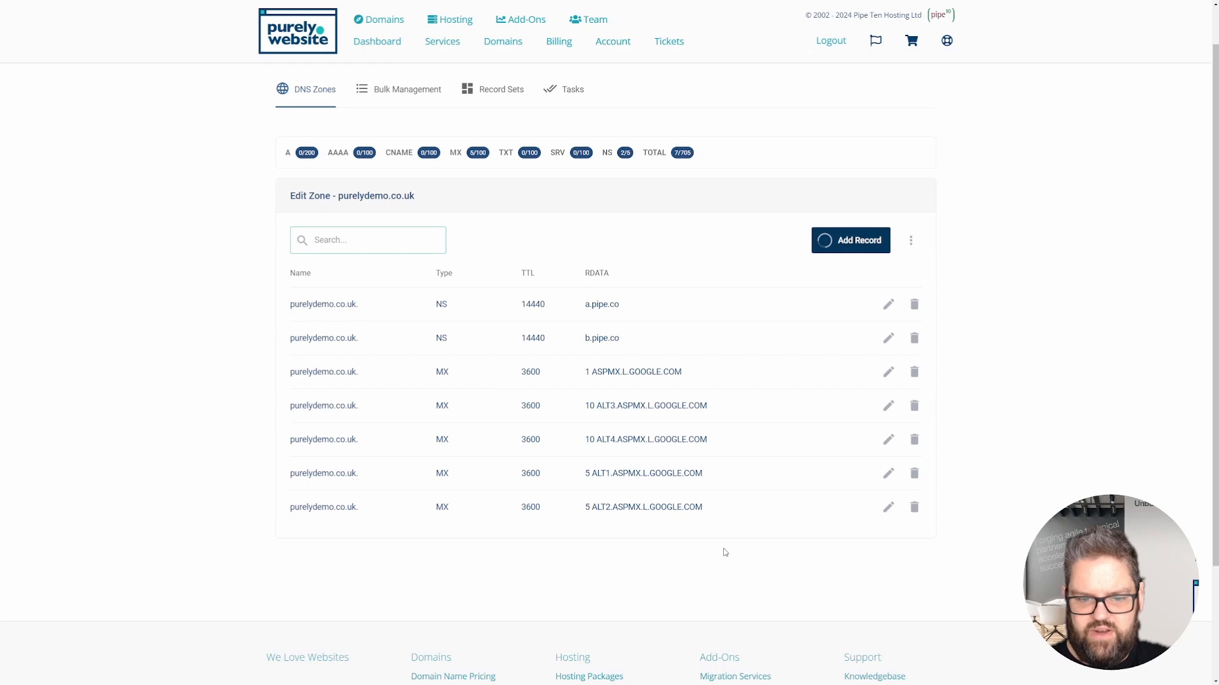
pyautogui.click(575, 299)
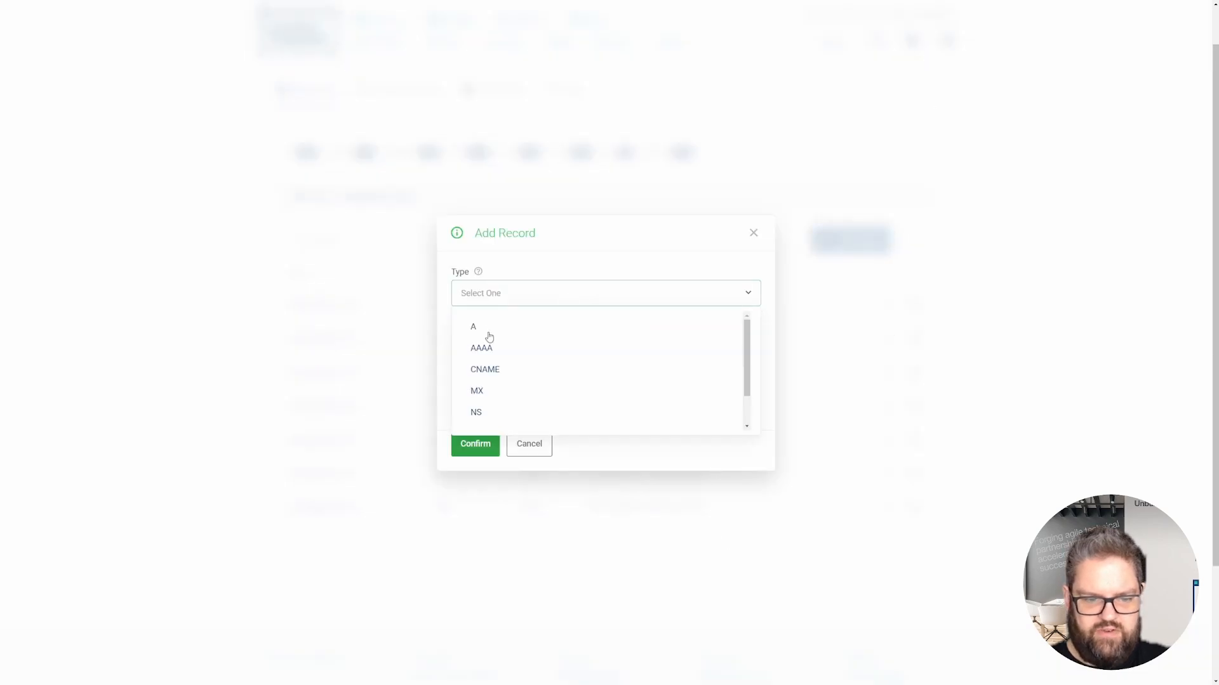
pyautogui.click(489, 332)
pyautogui.click(490, 439)
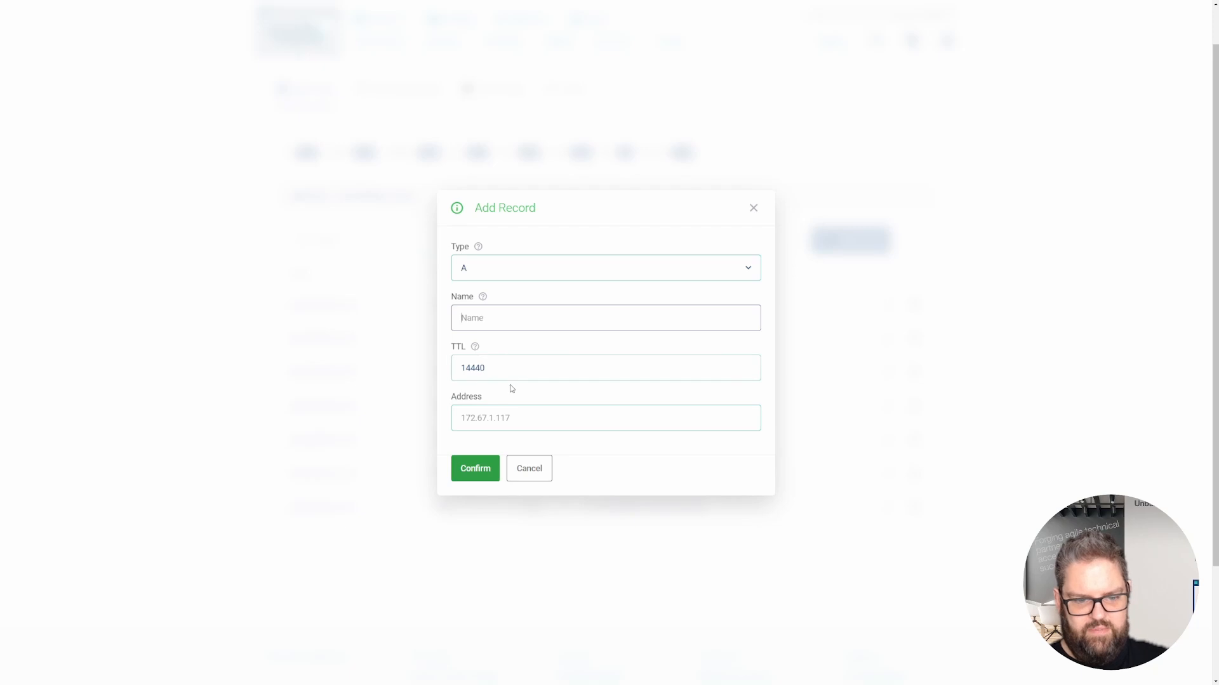
pyautogui.click(487, 311)
pyautogui.write('@')
pyautogui.click(555, 422)
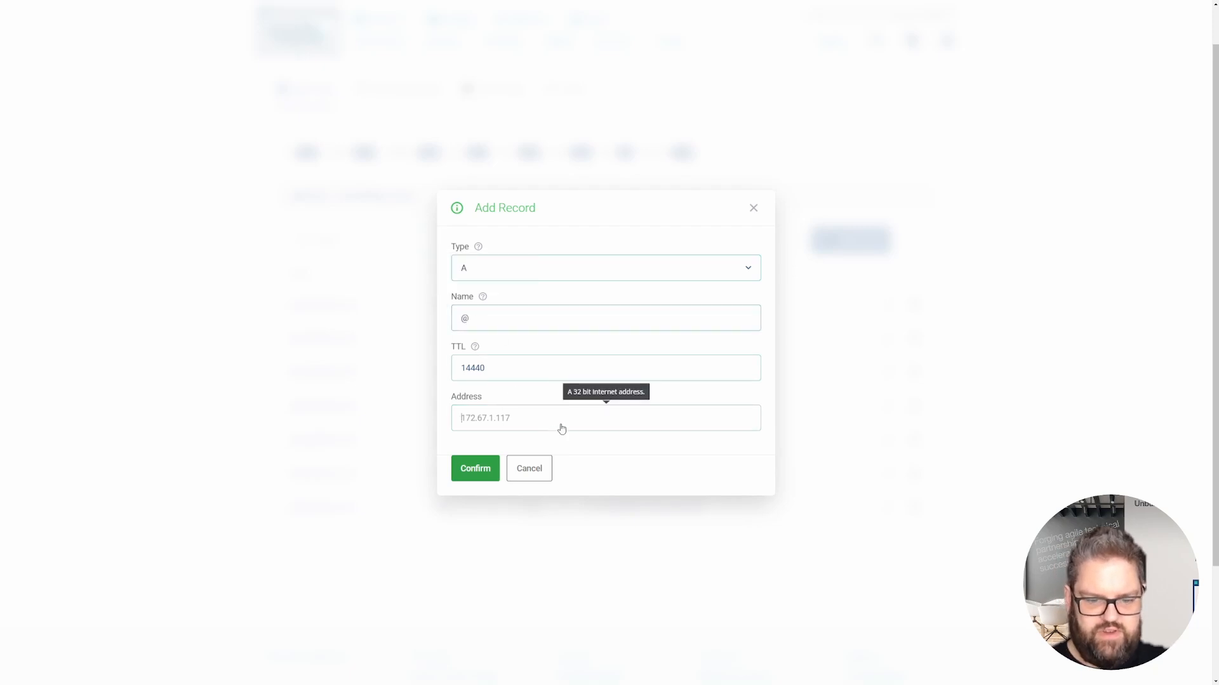
pyautogui.write('1.1.1.1')
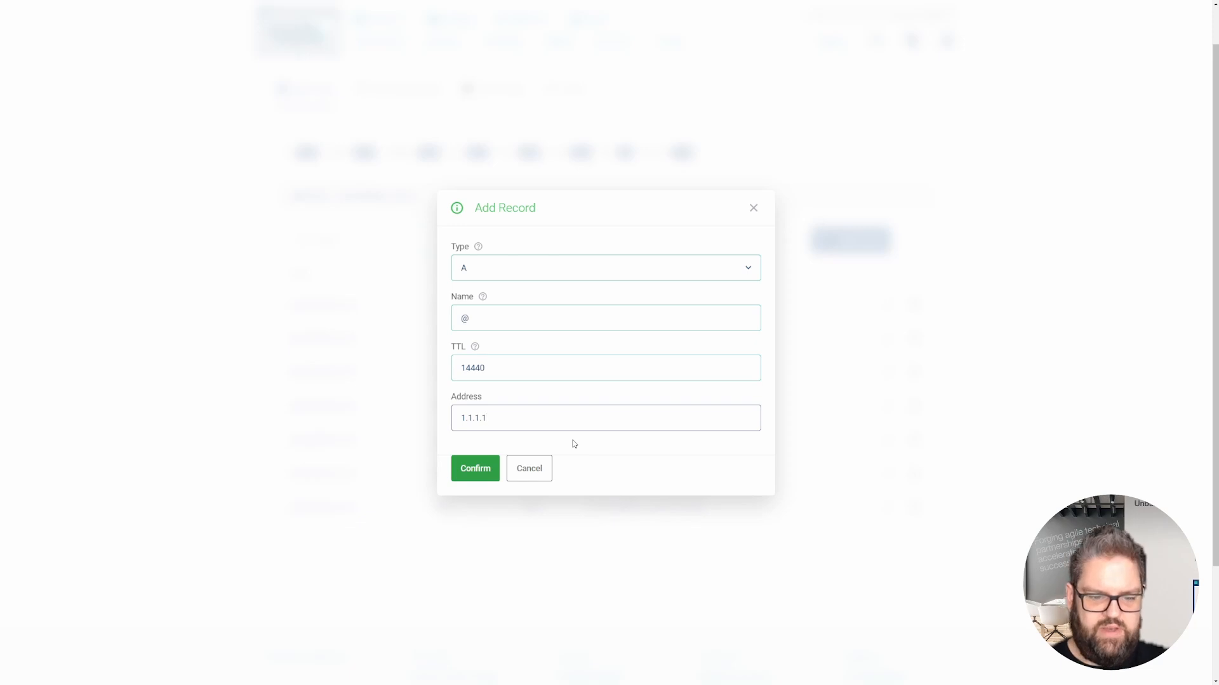
pyautogui.click(475, 470)
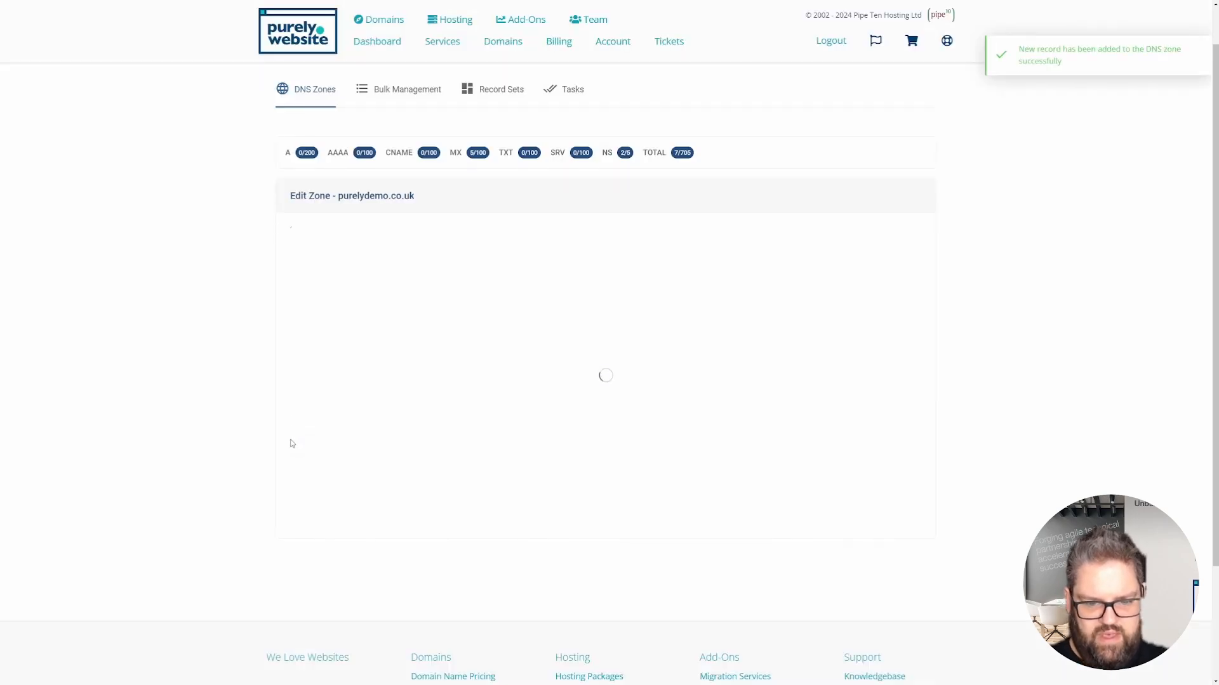
pyautogui.scroll(1, 318, 228)
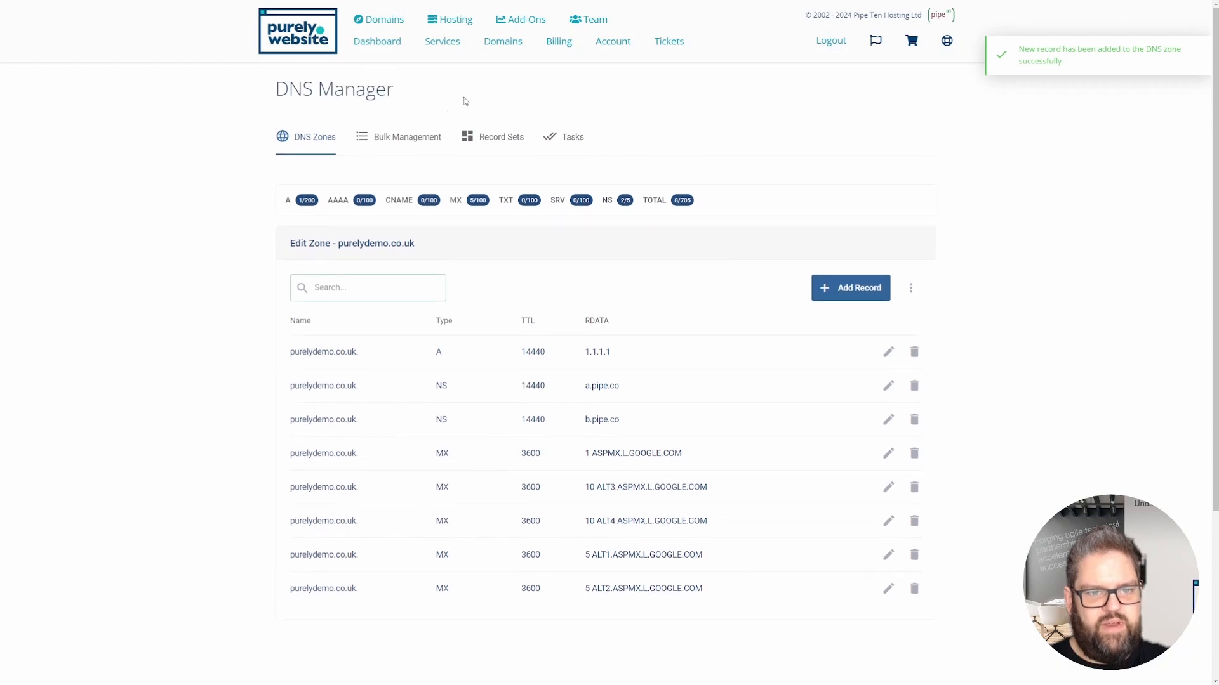
# - Return to the nameserver settings of purelydemo.co.uk and change the nameservers to purely.website (purely.website Inclusive DNS)
pyautogui.hotkey('alt', 'Left')
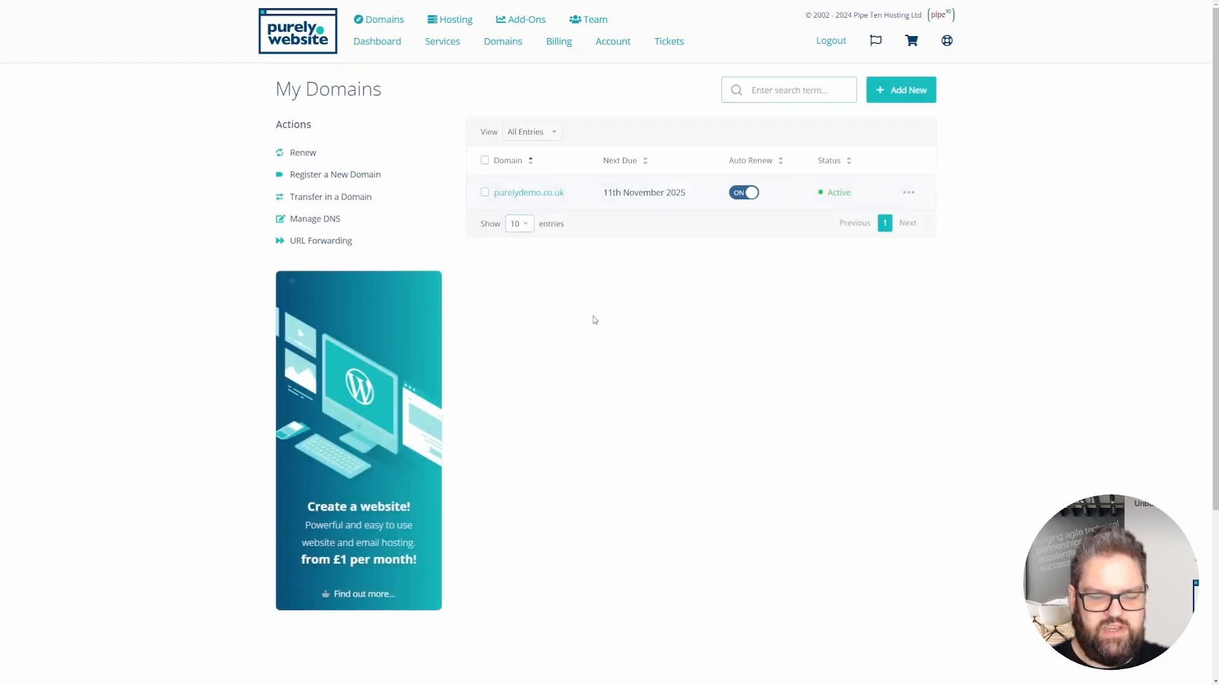
pyautogui.click(298, 199)
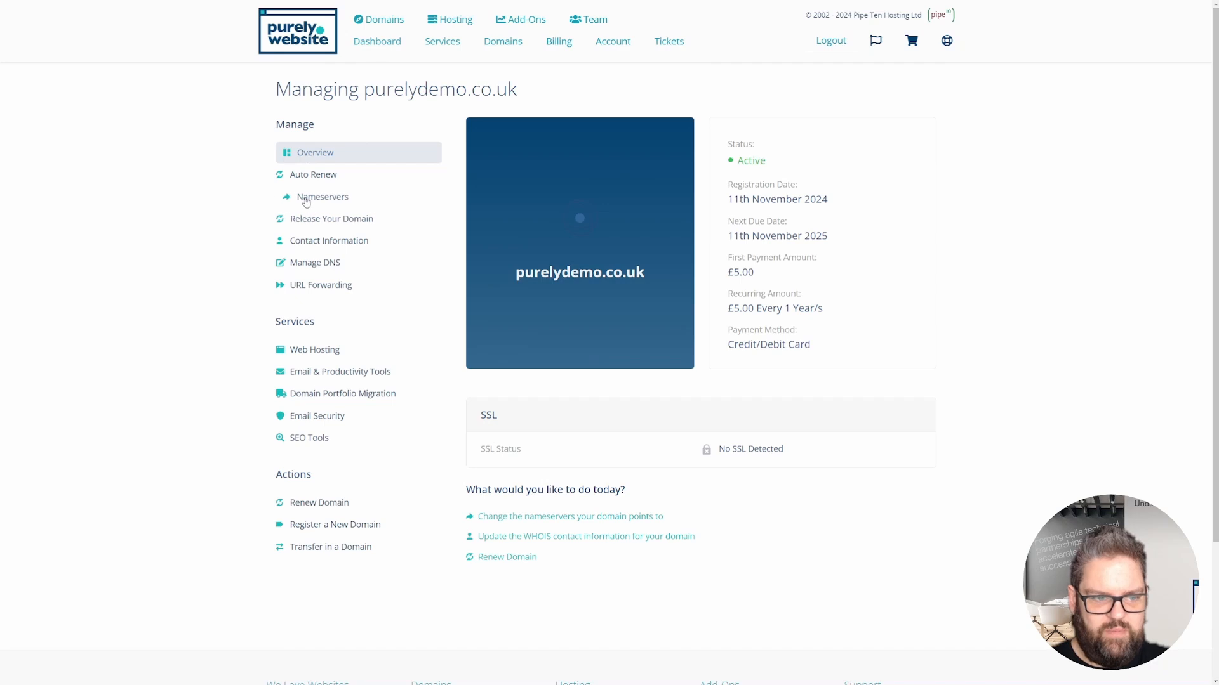
pyautogui.click(582, 193)
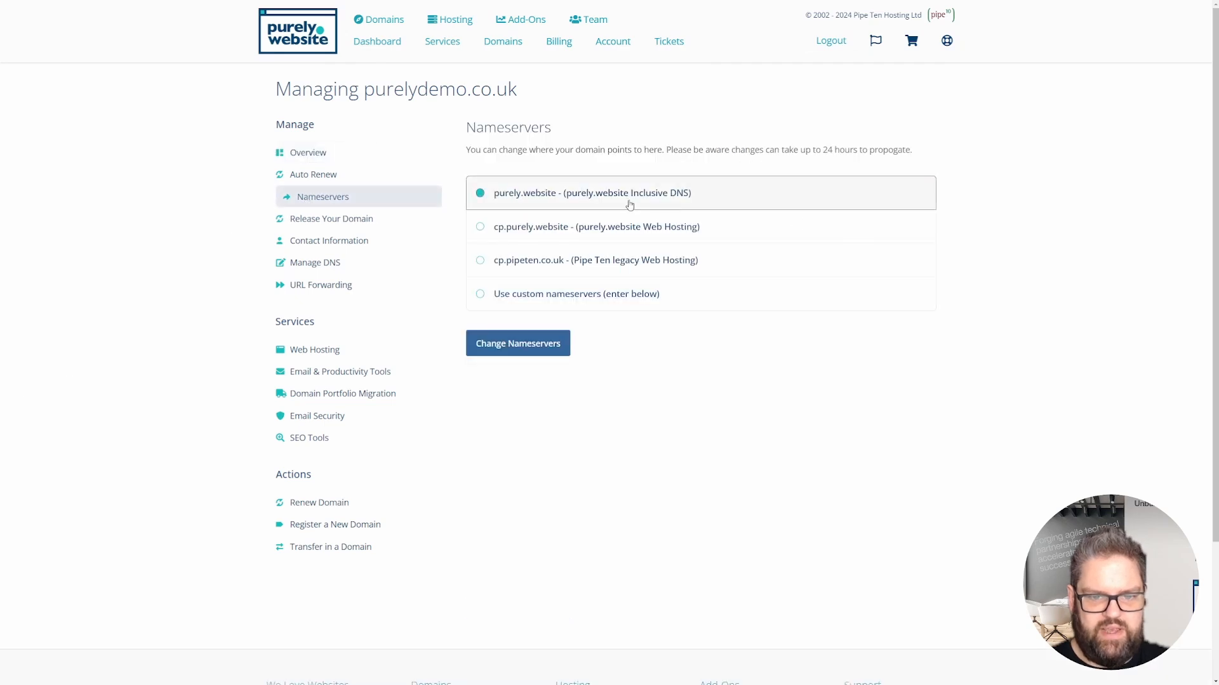
pyautogui.click(531, 356)
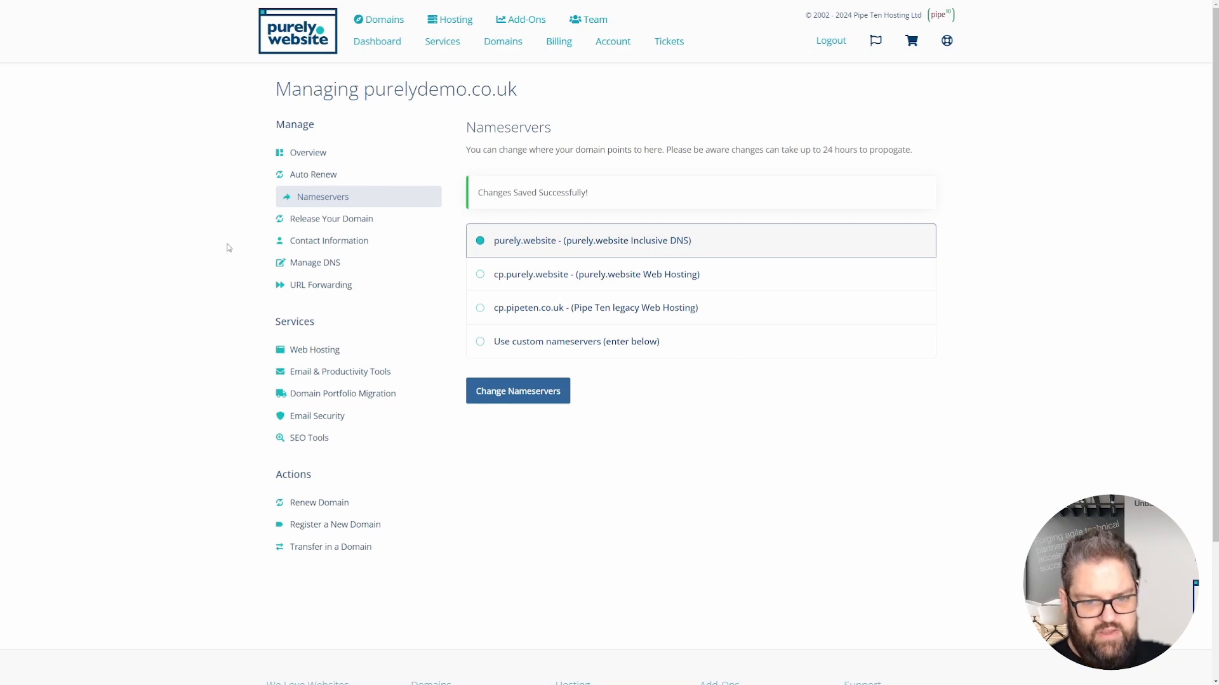
# - Select the cp.purely.website (purely.website Web Hosting) nameserver option for the domain
pyautogui.click(667, 278)
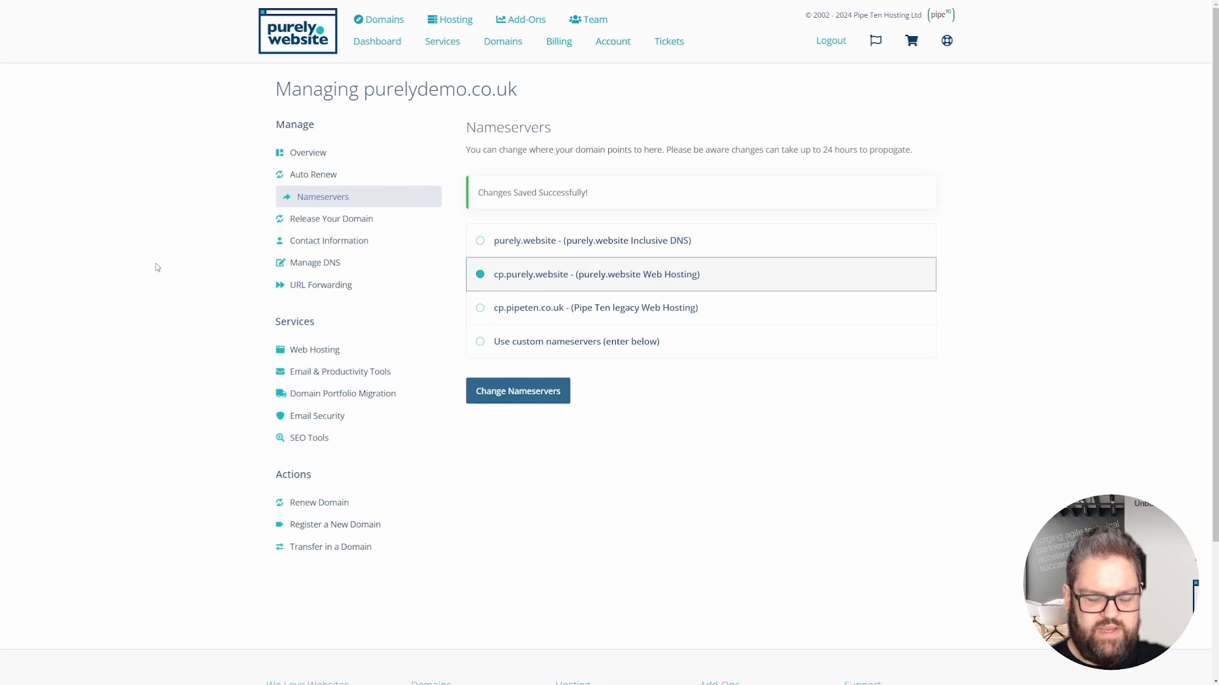
pyautogui.press('Down')
pyautogui.press('Down')
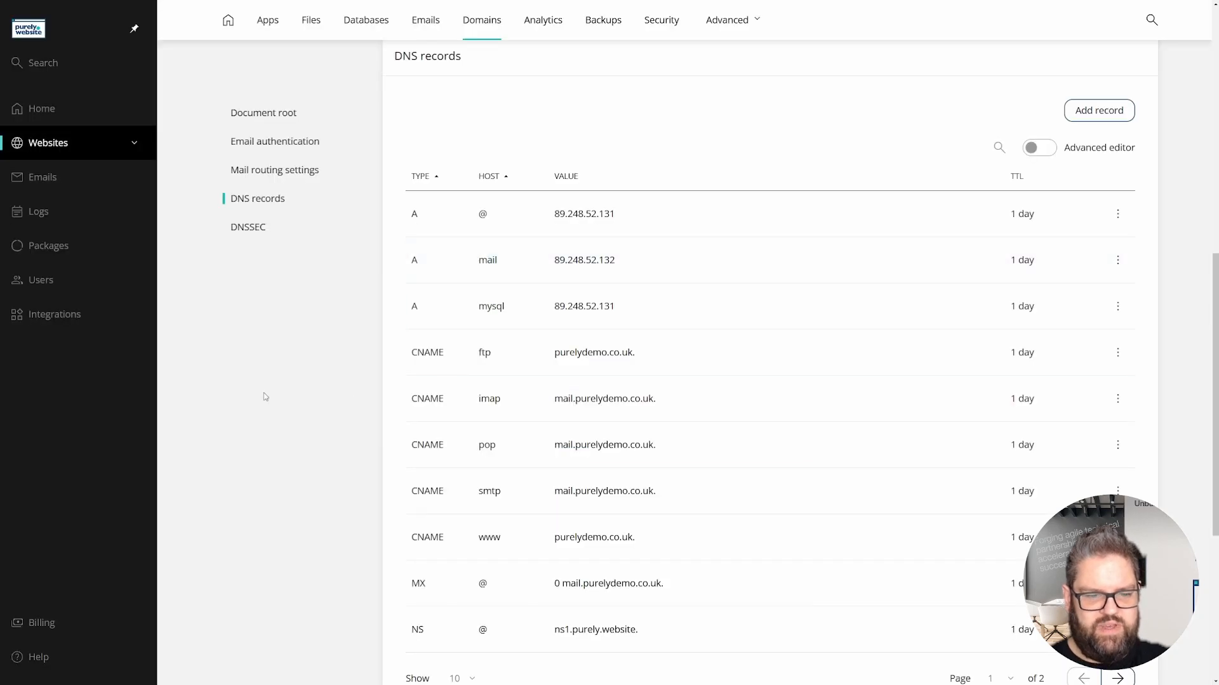
# - In the web hosting control panel, open purelydemo.co.uk from the domains list and examine its DNS records
pyautogui.scroll(5, 821, 272)
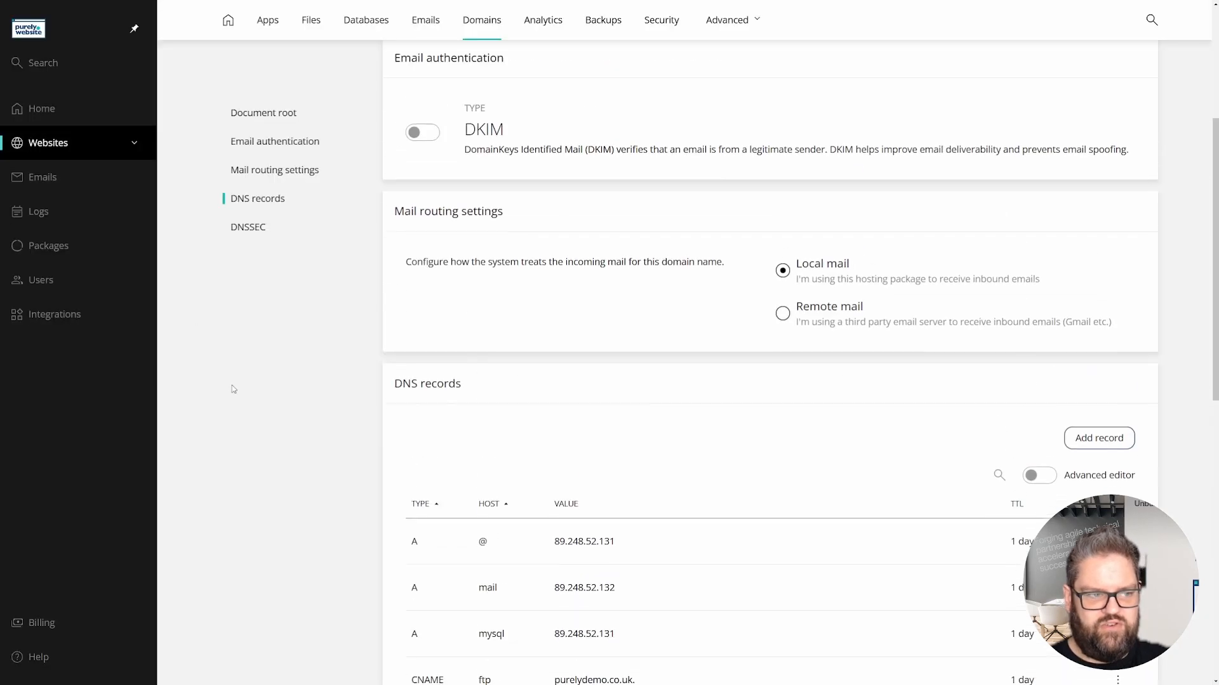
pyautogui.scroll(4, 361, 315)
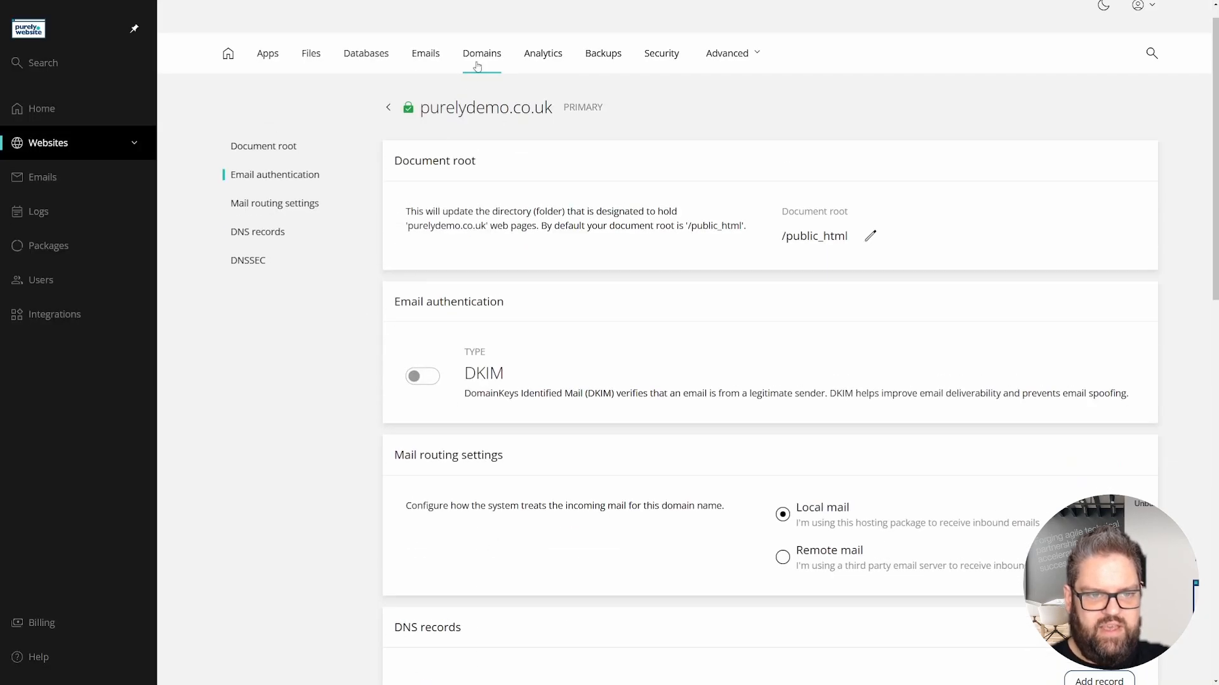
pyautogui.click(477, 66)
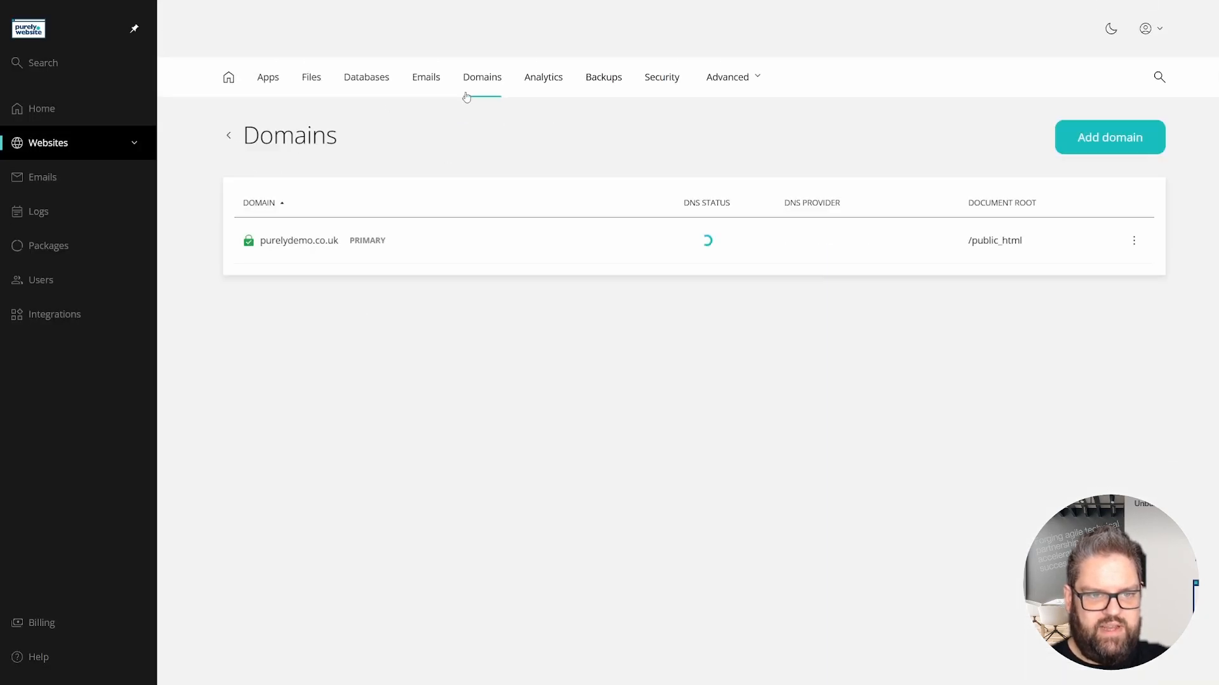
pyautogui.click(535, 251)
pyautogui.scroll(-10, 361, 366)
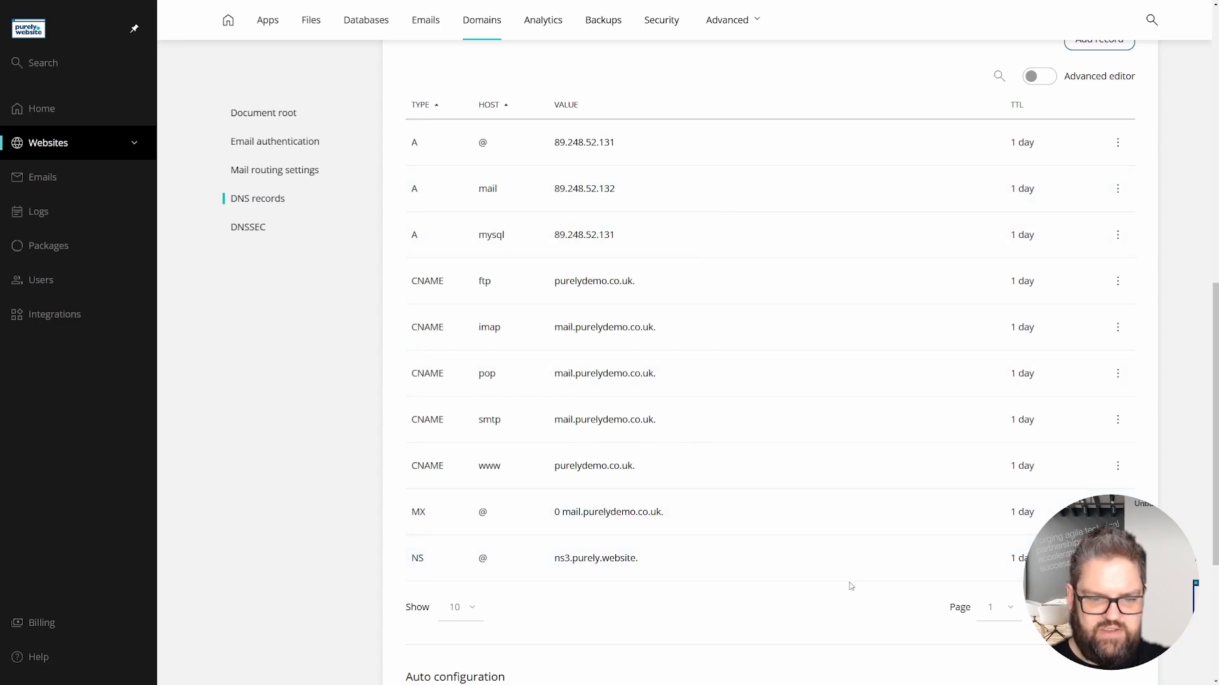
# - Check the second page of DNS records, and examine the SOA record's settings in the advanced editor without changing them
pyautogui.click(1117, 607)
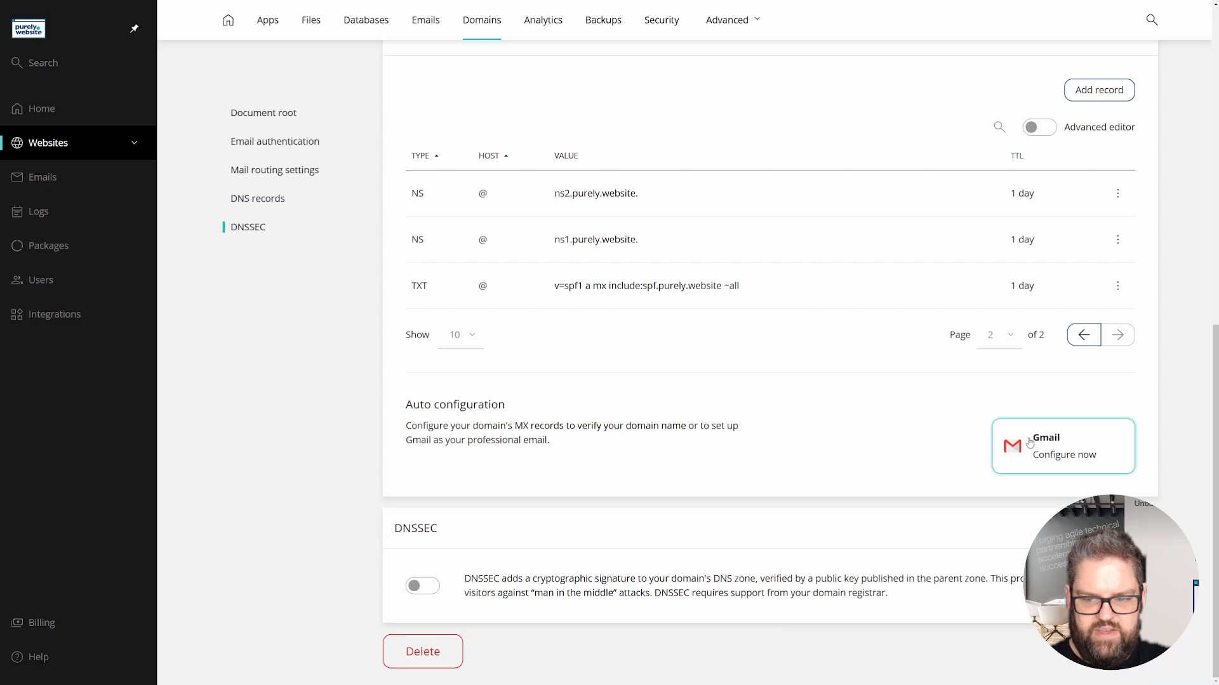
pyautogui.click(1082, 336)
pyautogui.click(1043, 129)
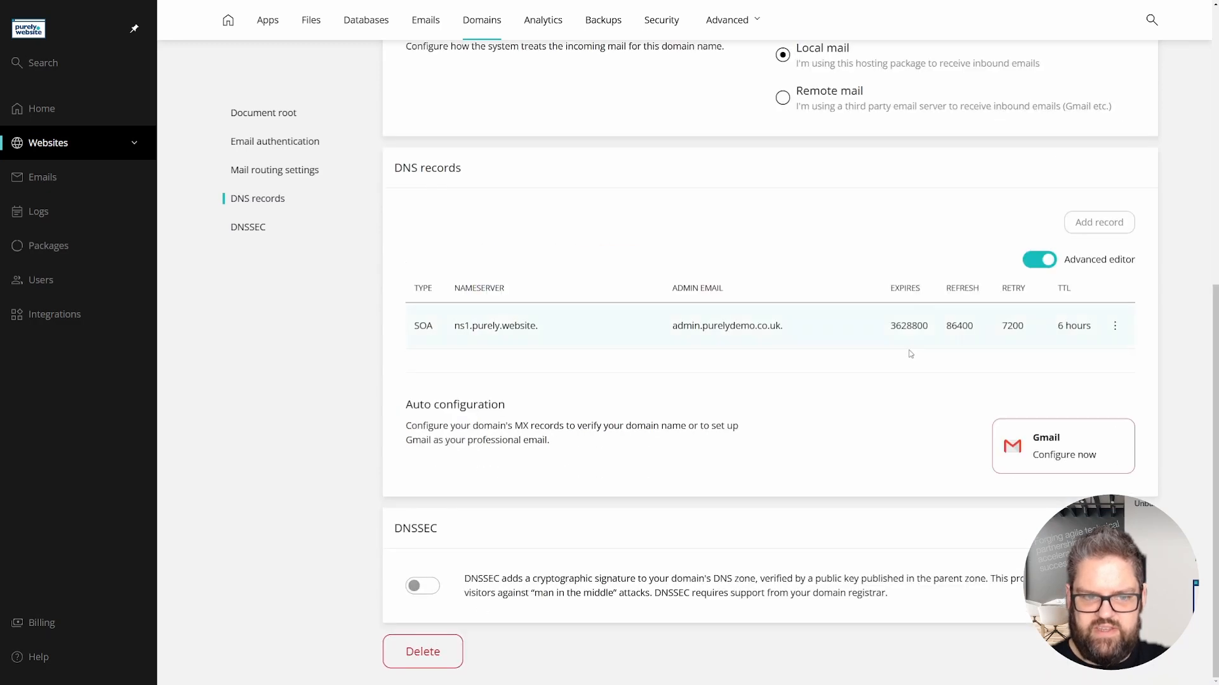
pyautogui.click(529, 325)
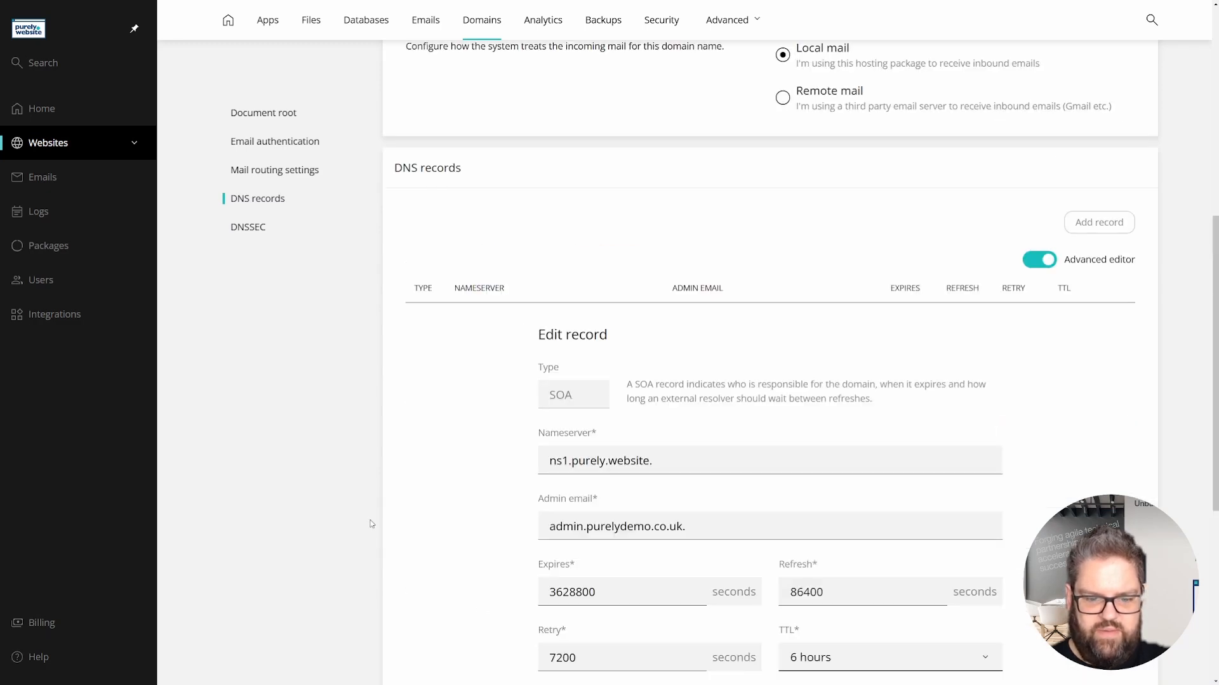
pyautogui.scroll(-4, 371, 523)
pyautogui.scroll(3, 953, 296)
pyautogui.scroll(-2, 953, 297)
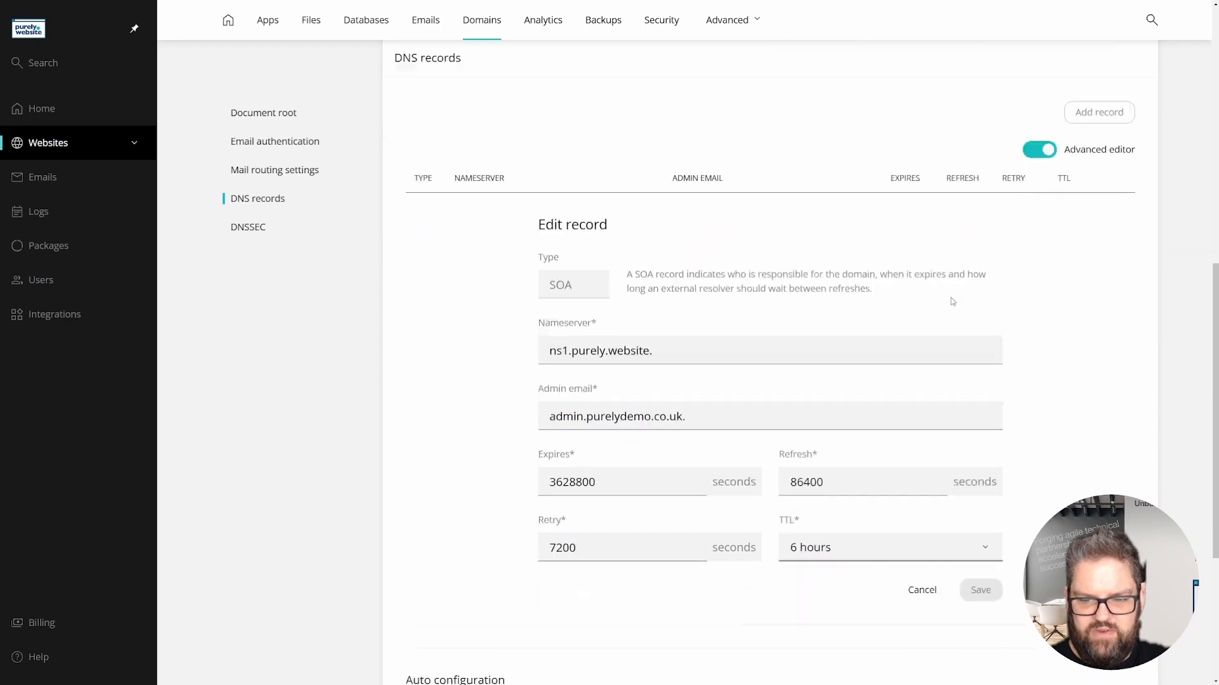
pyautogui.click(922, 556)
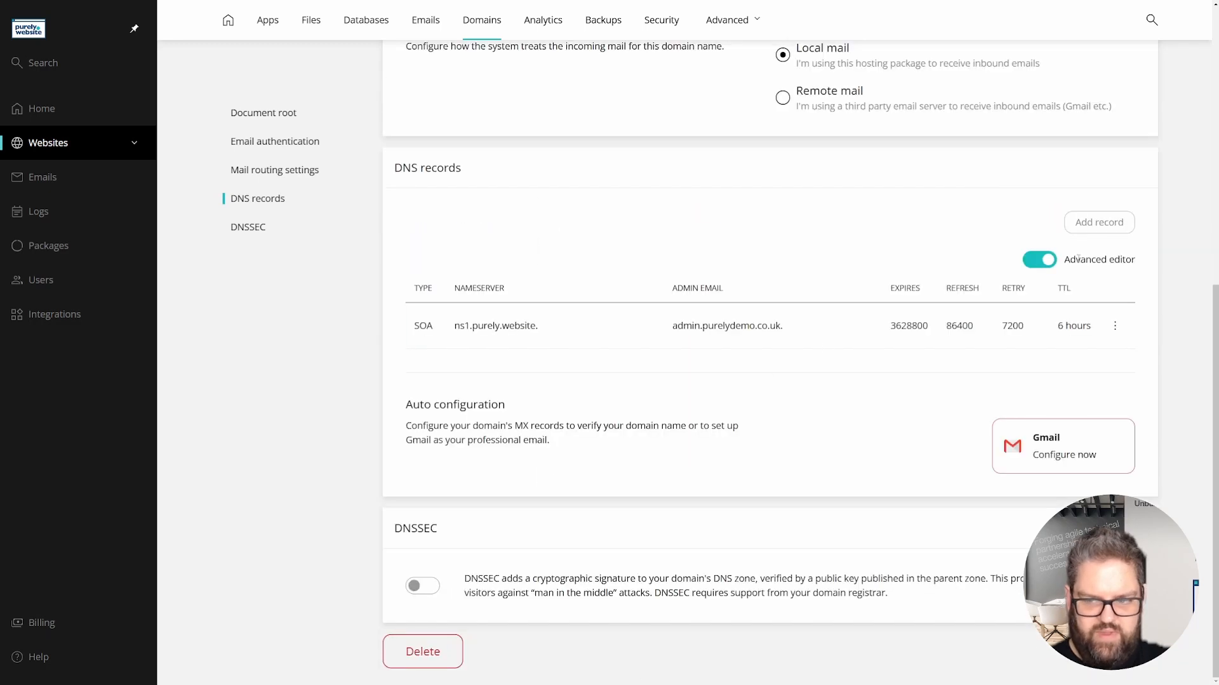
pyautogui.click(1057, 257)
# - Examine the available record types and the fields for adding an A record, leaving the form without creating a record
pyautogui.scroll(-3, 870, 265)
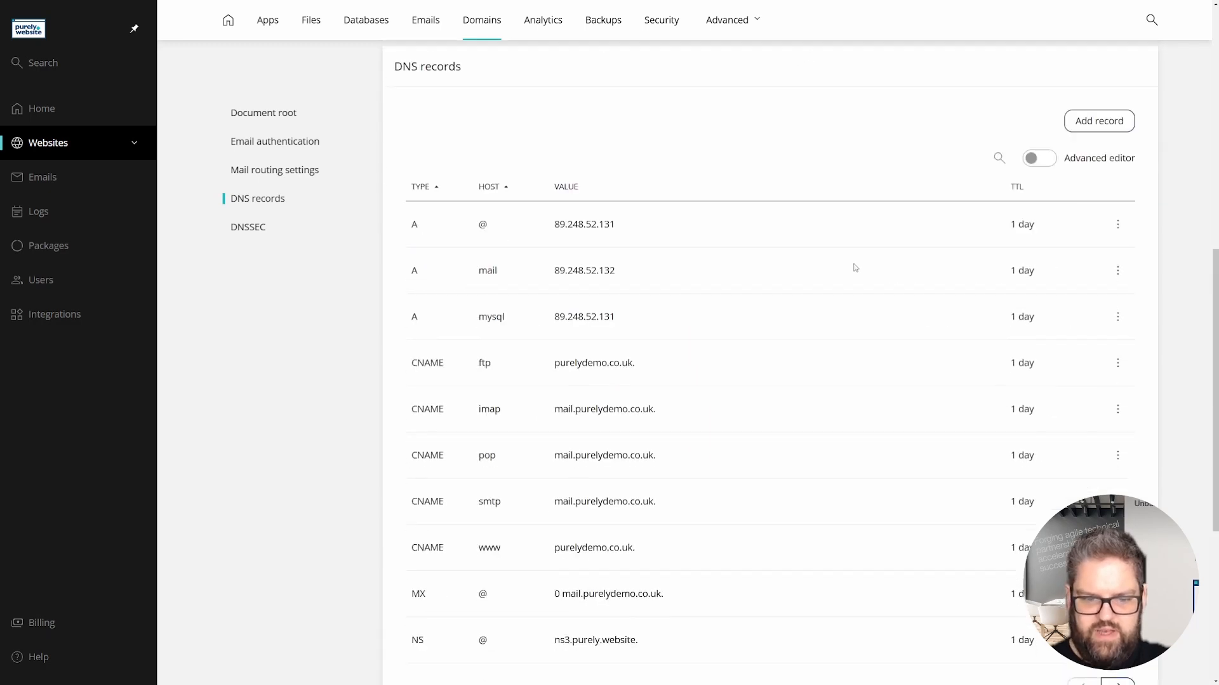
pyautogui.scroll(1, 856, 279)
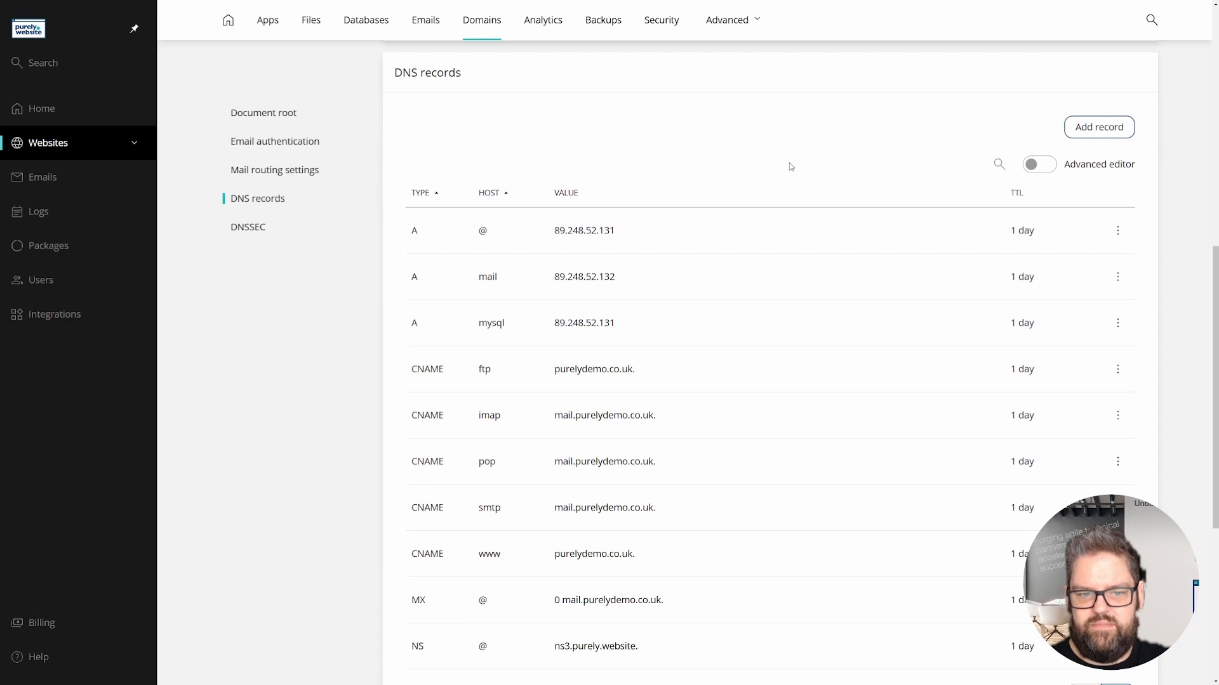
pyautogui.click(1101, 141)
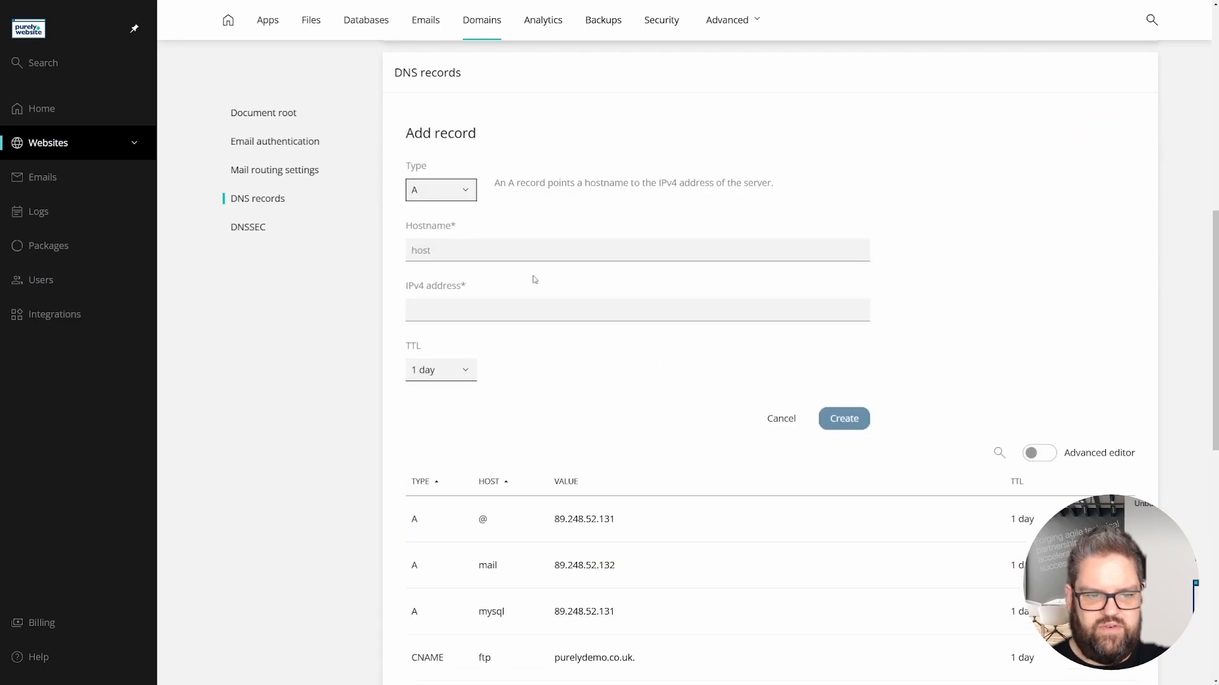
pyautogui.click(466, 201)
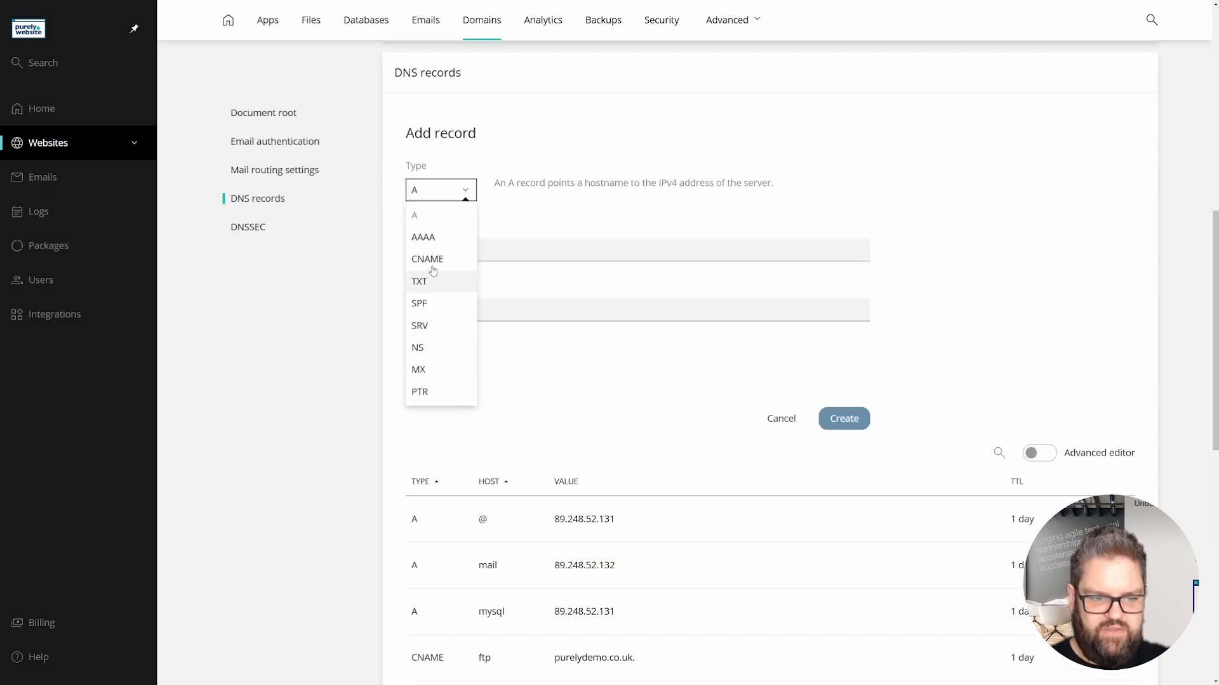
pyautogui.click(458, 214)
pyautogui.click(574, 250)
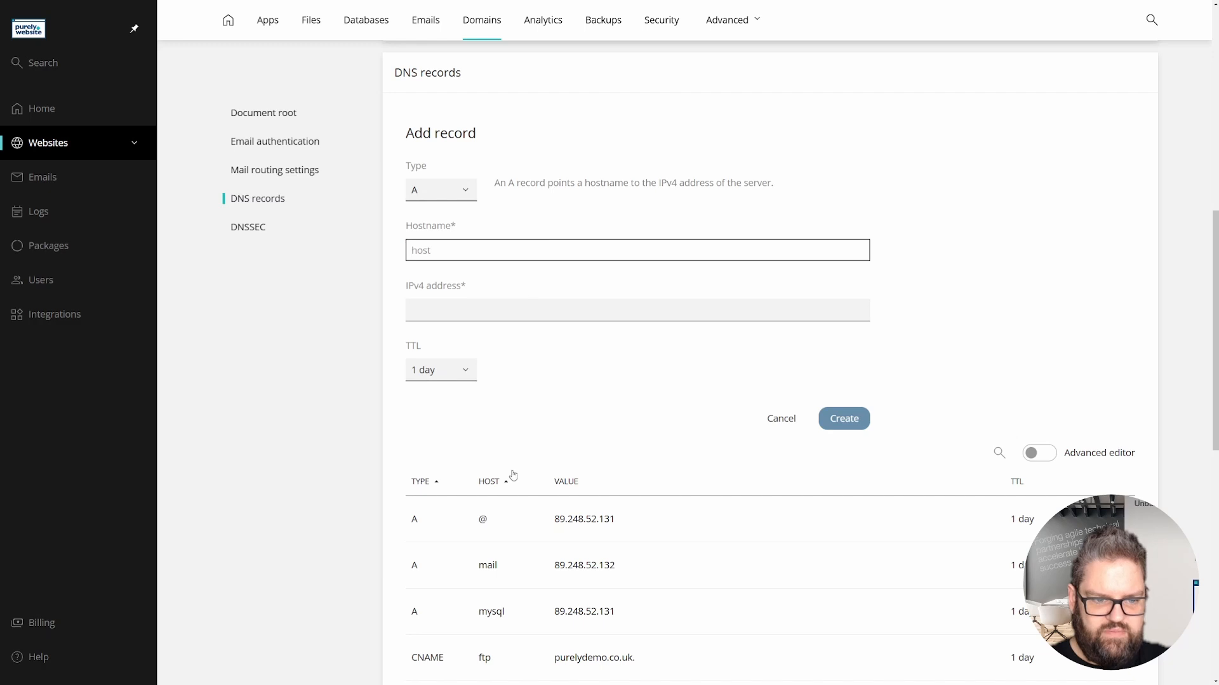
pyautogui.click(423, 311)
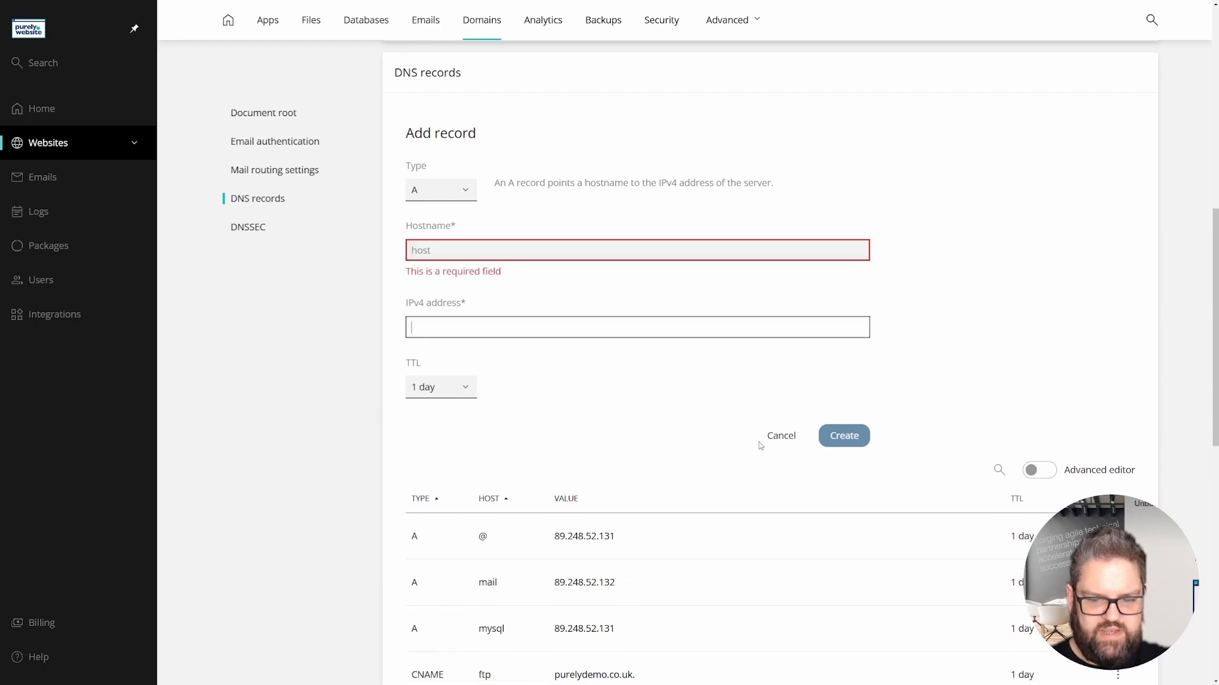
pyautogui.click(779, 437)
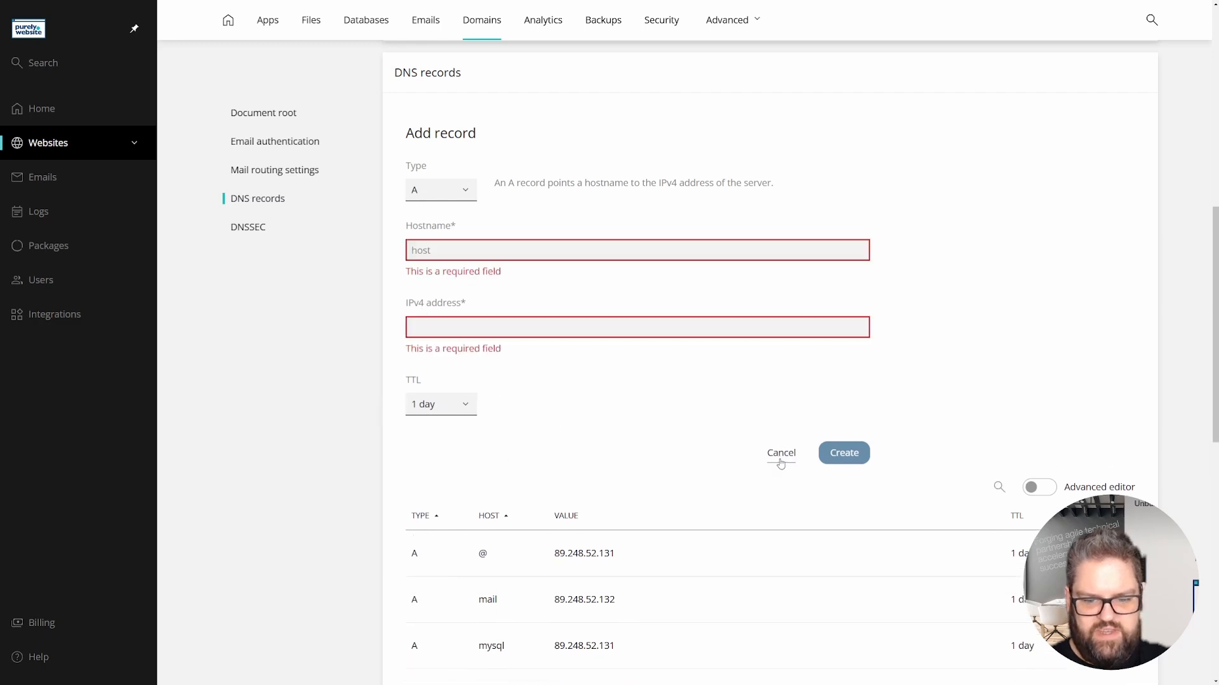
pyautogui.click(781, 455)
# - Change the IPv4 address of the mysql A record to 89.248.52.130 and save the record
pyautogui.scroll(-2, 306, 389)
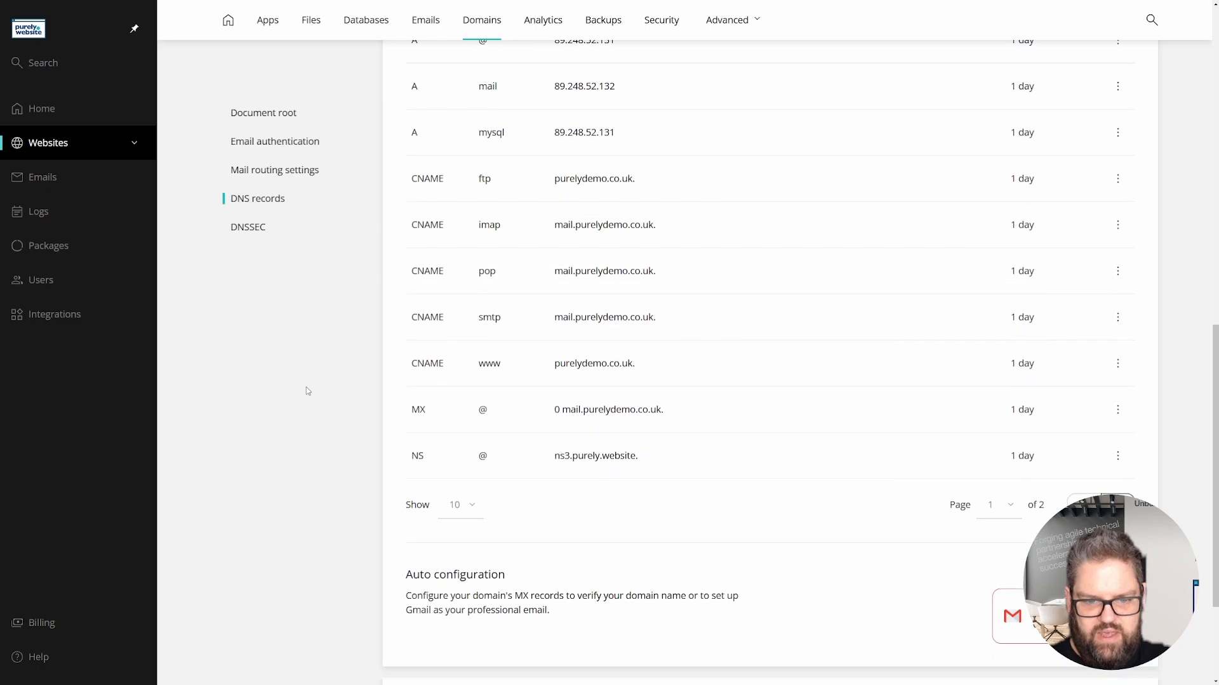
pyautogui.click(787, 233)
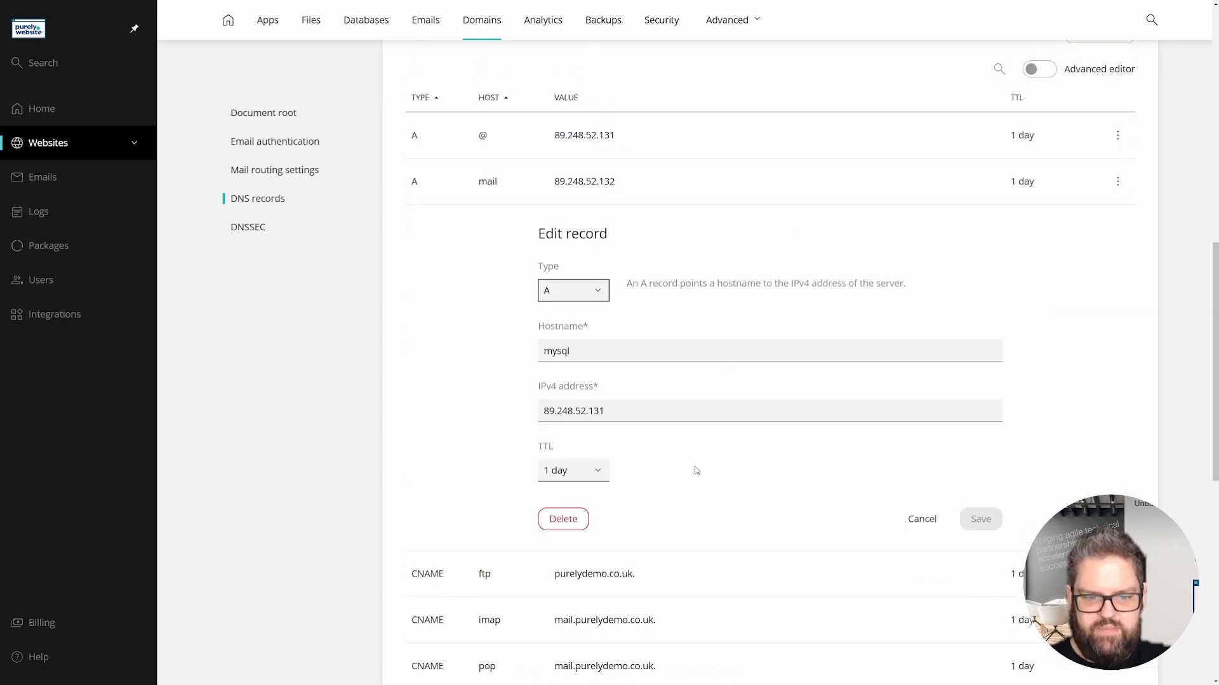
pyautogui.click(652, 420)
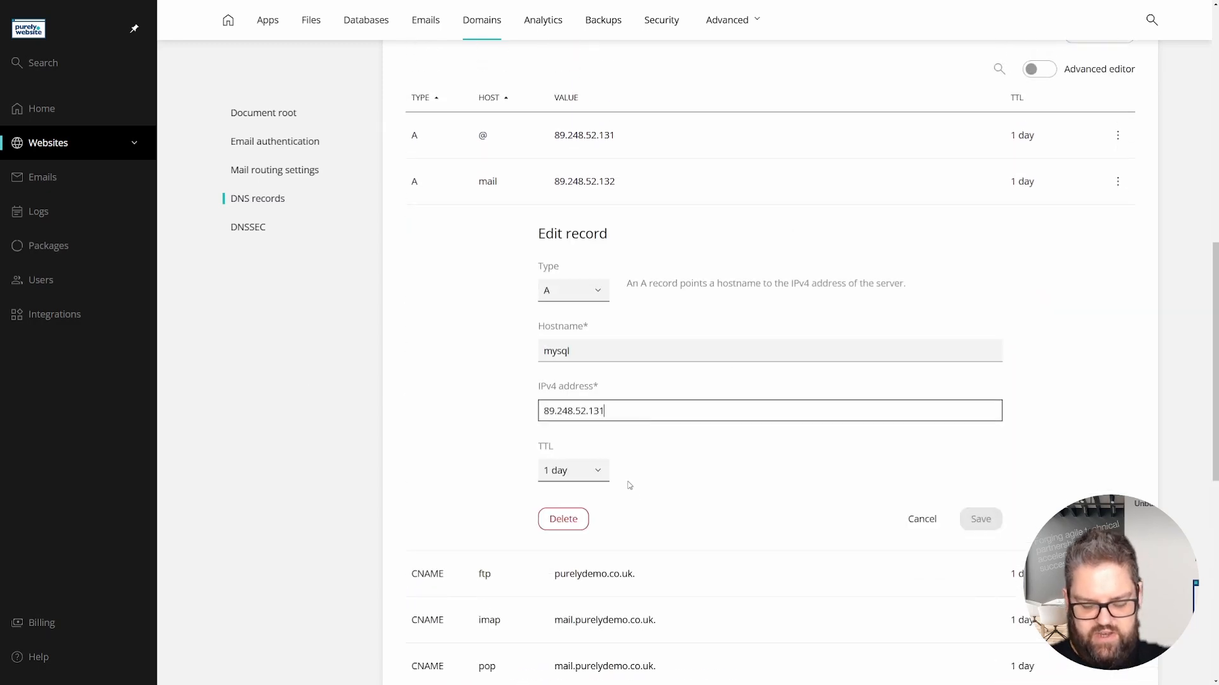
pyautogui.press('BackSpace')
pyautogui.write('0')
pyautogui.click(981, 519)
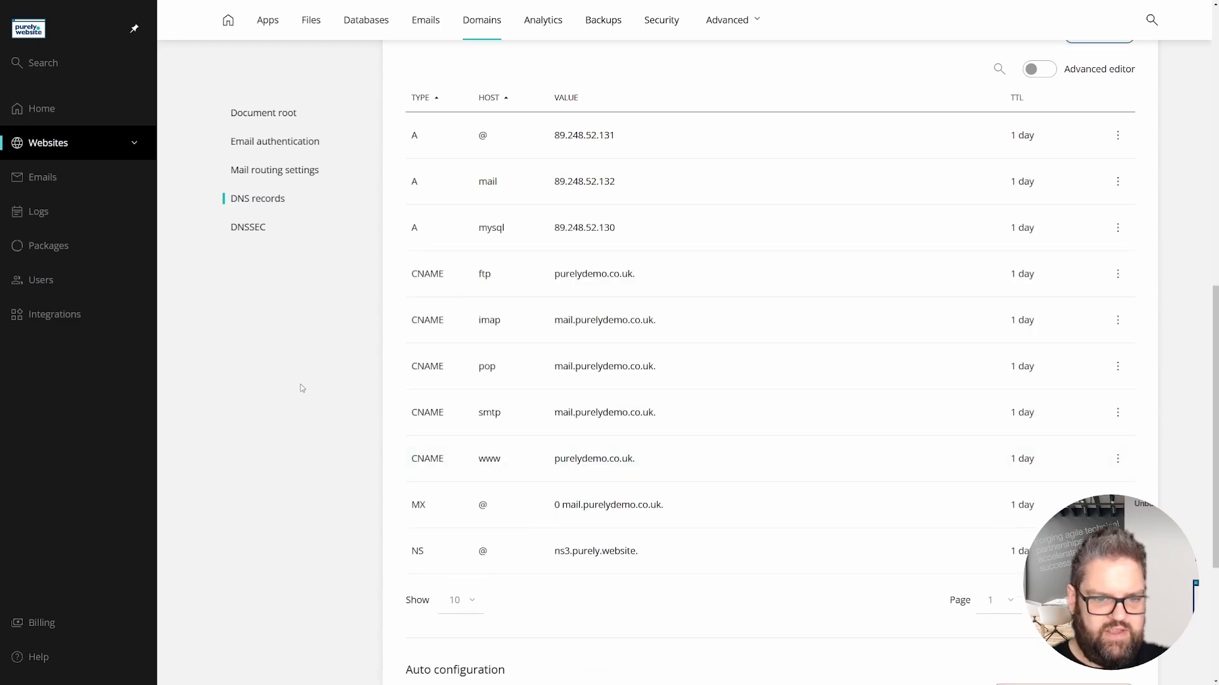
# - Return to the hosting overview page of purelydemo.co.uk
pyautogui.scroll(4, 302, 388)
pyautogui.scroll(5, 303, 389)
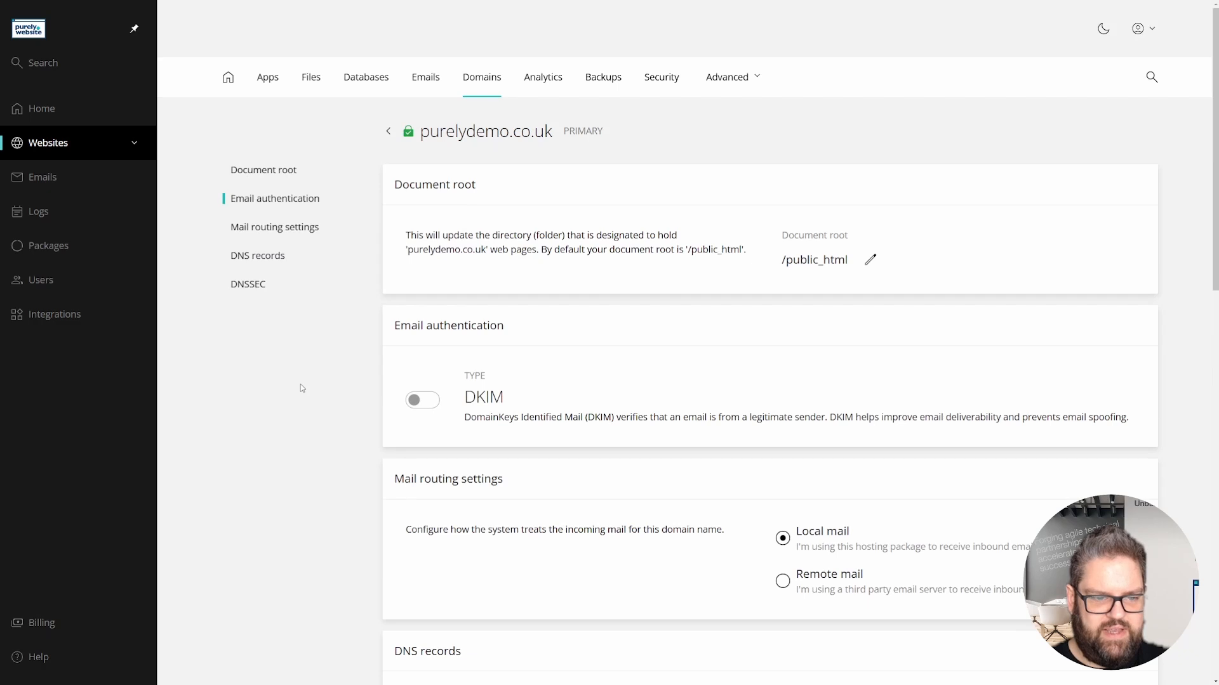
pyautogui.click(228, 77)
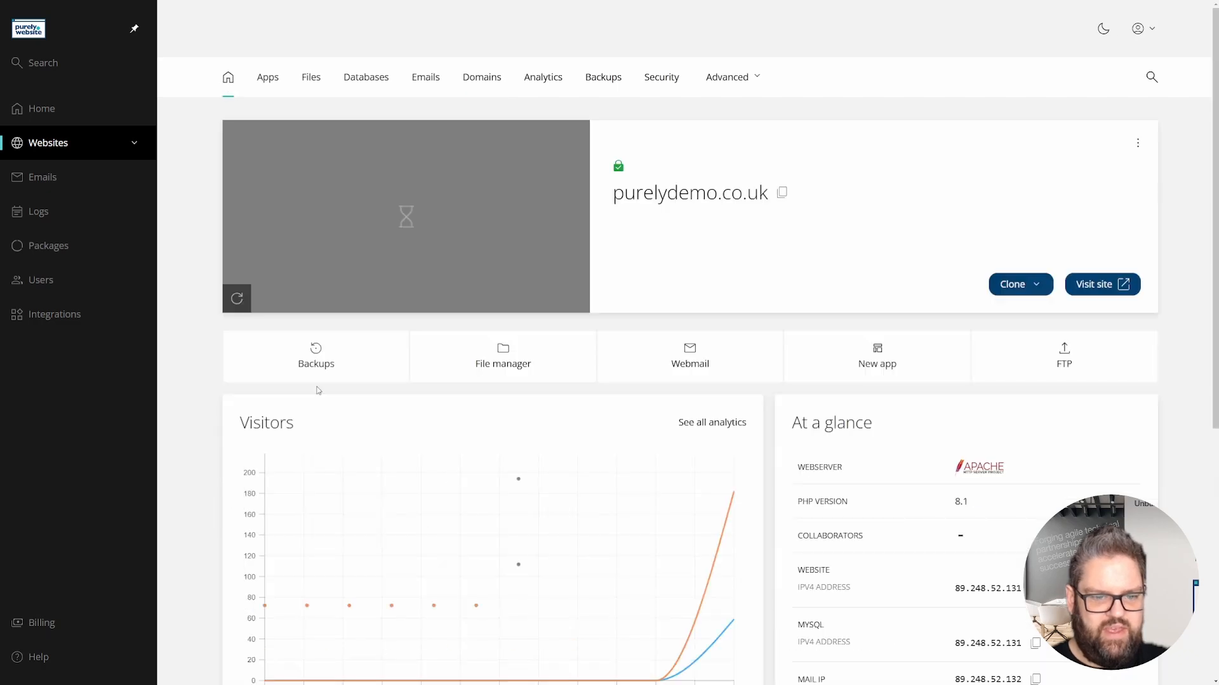